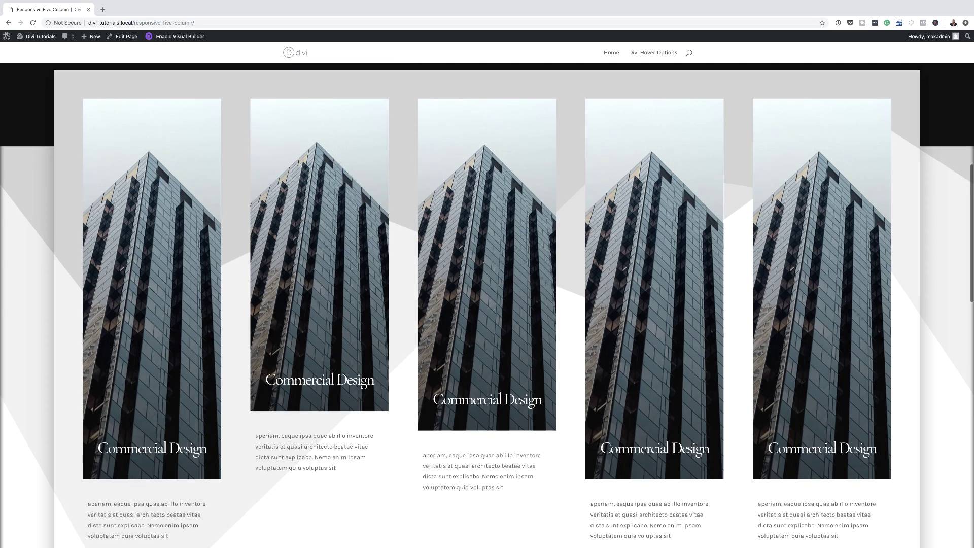
scroll(487, 304, up, 4)
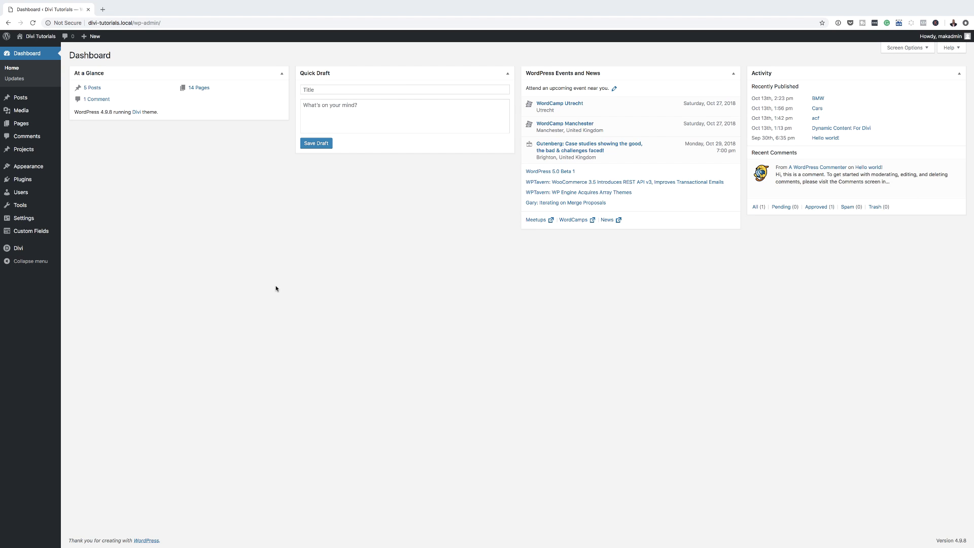
Step: Create a new page titled "Responsive Five Column" and start editing it with the Divi Visual Builder
mouse_move(24, 127)
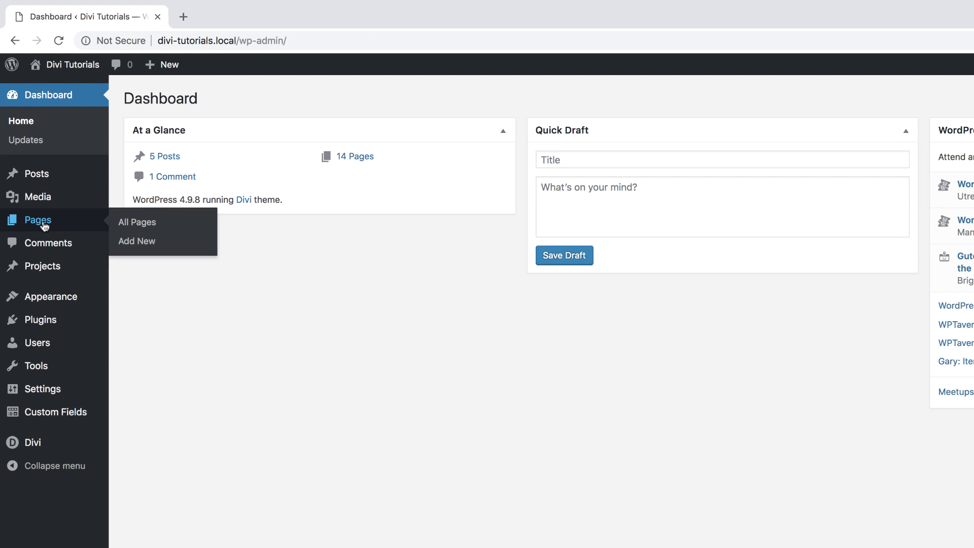
click(148, 243)
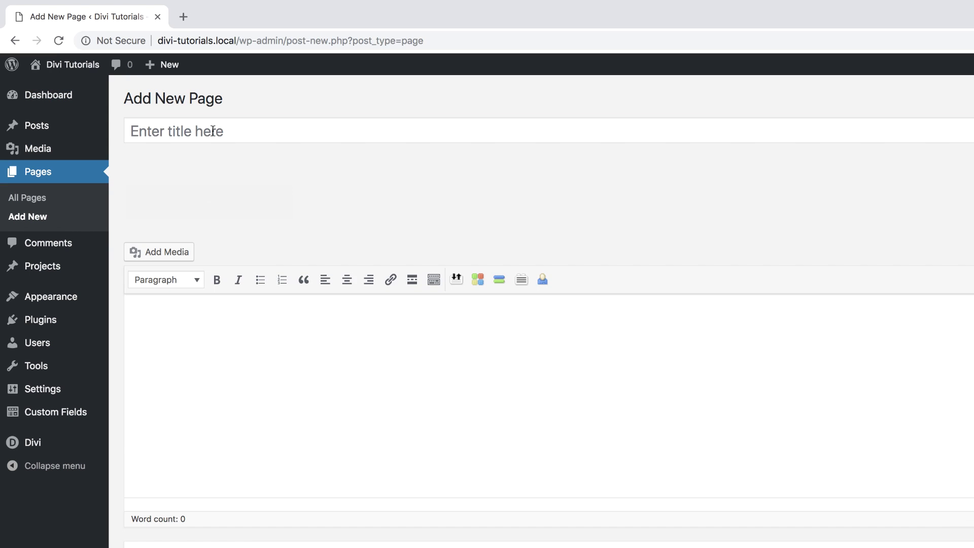
text(Responsive Five Column)
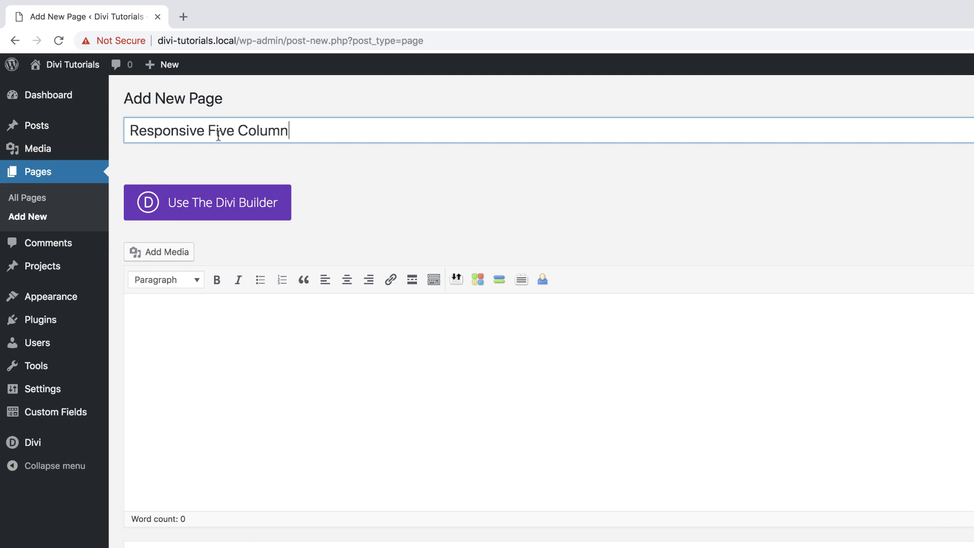
click(217, 204)
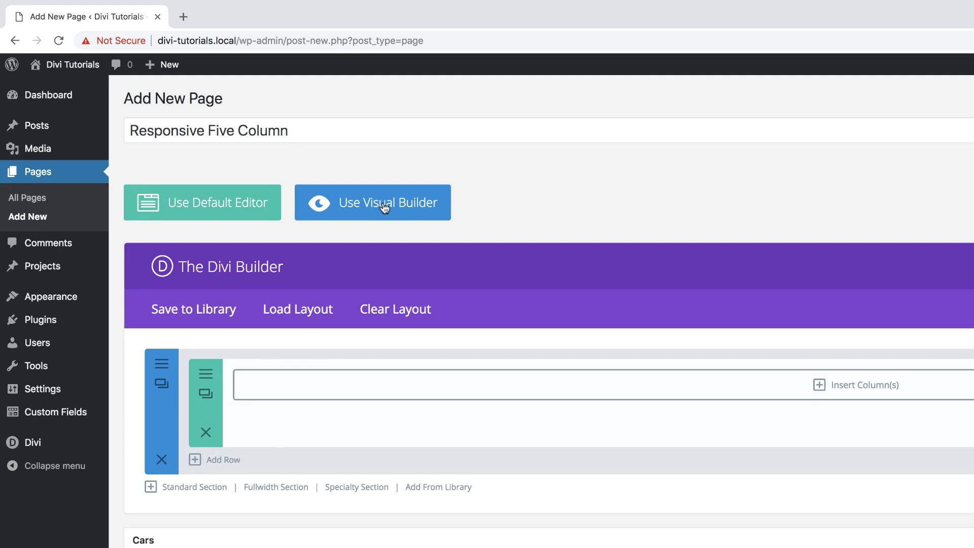
click(383, 203)
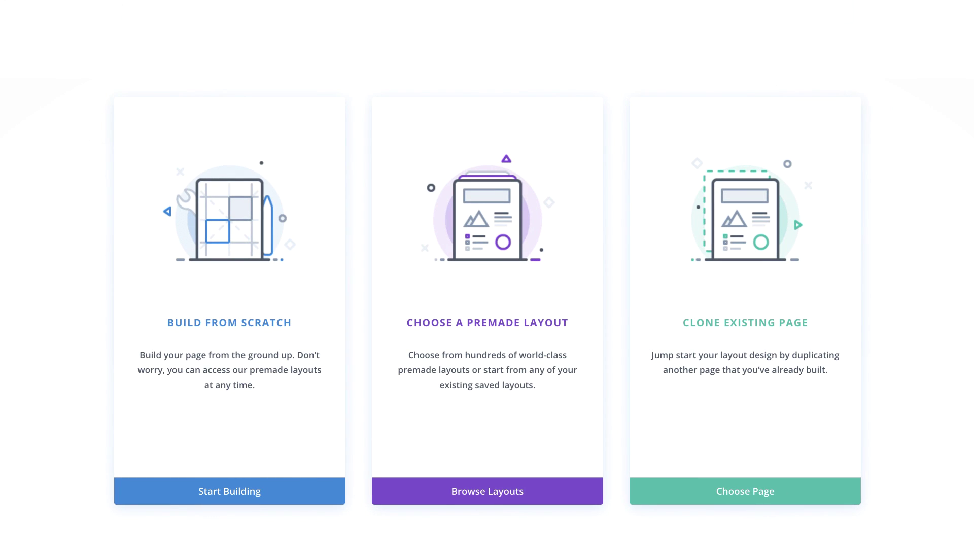
Step: Load the Home layout of the Architecture Firm premade layout pack, found in the Art & Design category
click(491, 323)
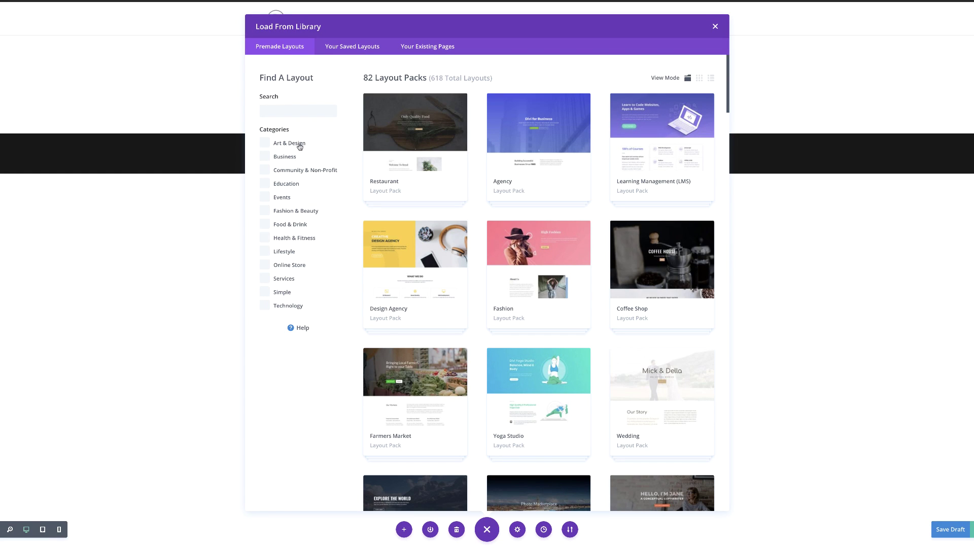
click(298, 144)
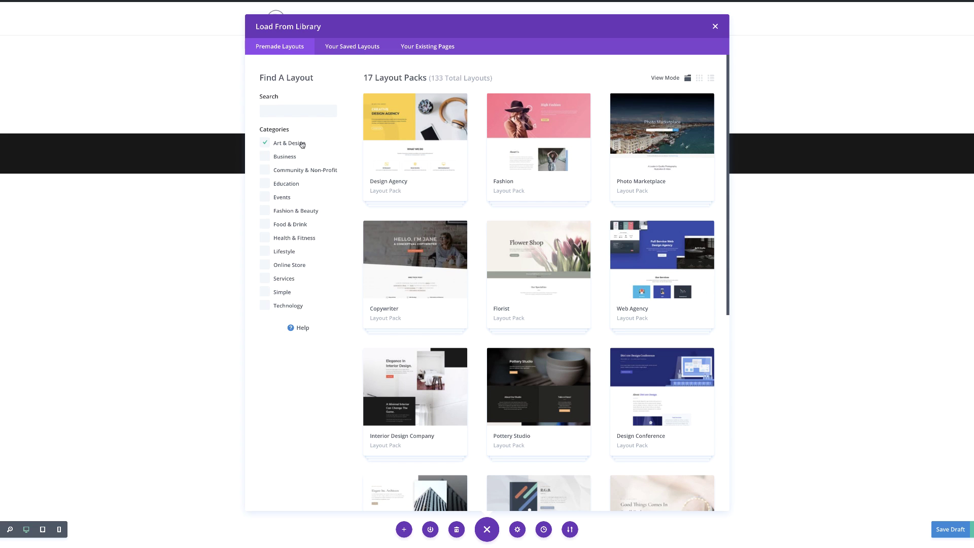
scroll(476, 319, down, 2)
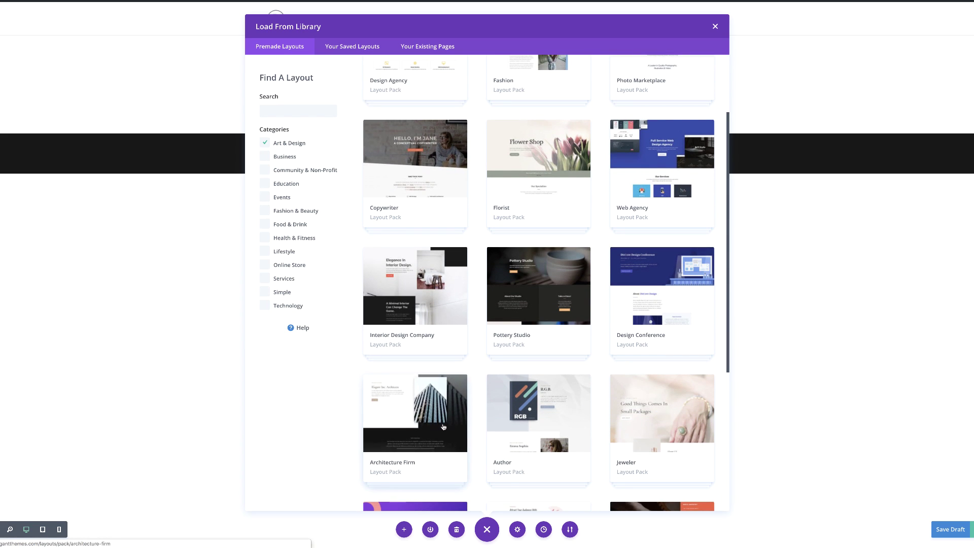
click(443, 427)
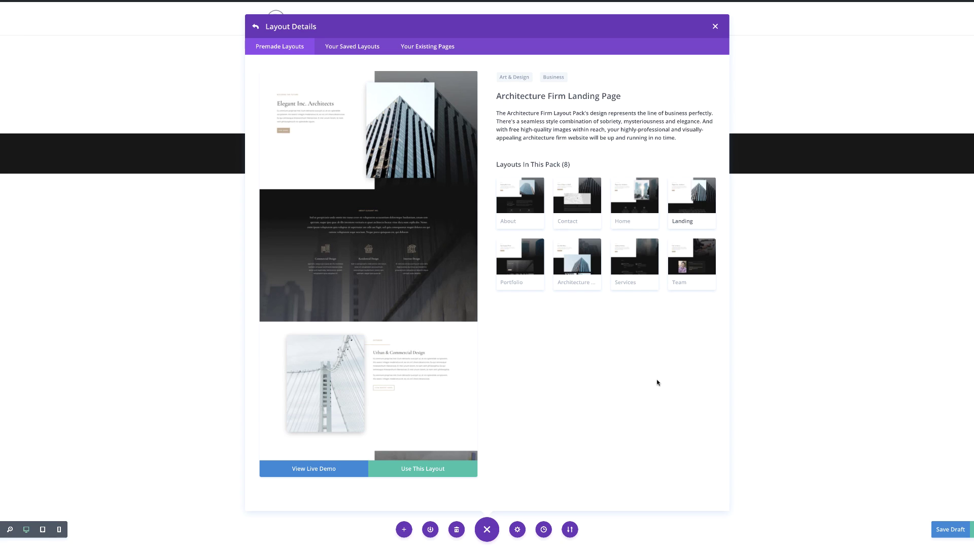
click(642, 211)
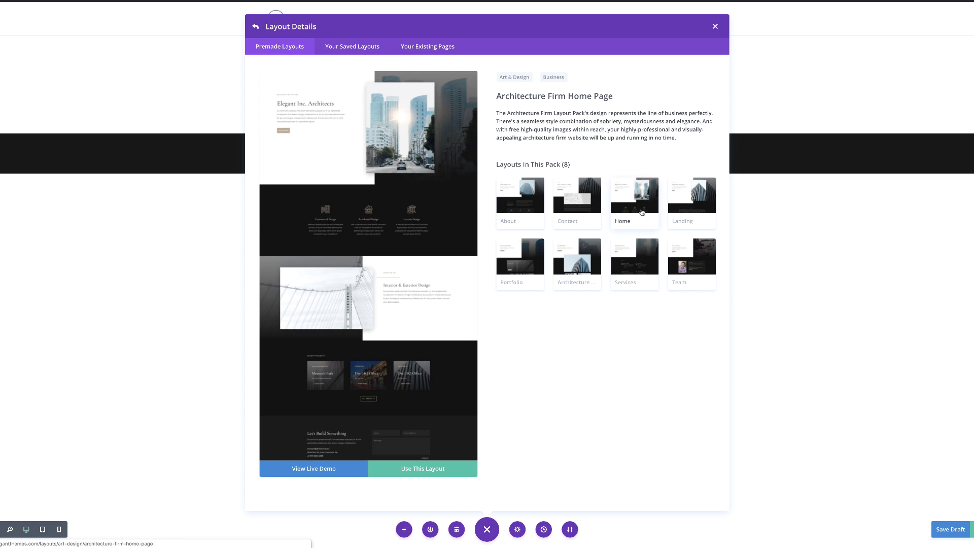
click(429, 468)
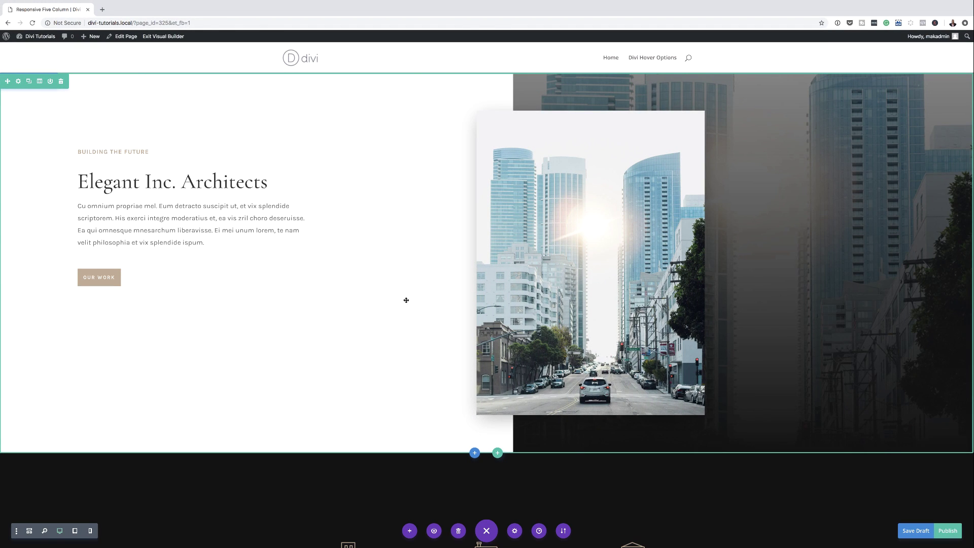
Step: Duplicate the dark section containing the Commercial, Residential and Interior Design blurbs
scroll(433, 327, down, 1)
scroll(432, 328, down, 5)
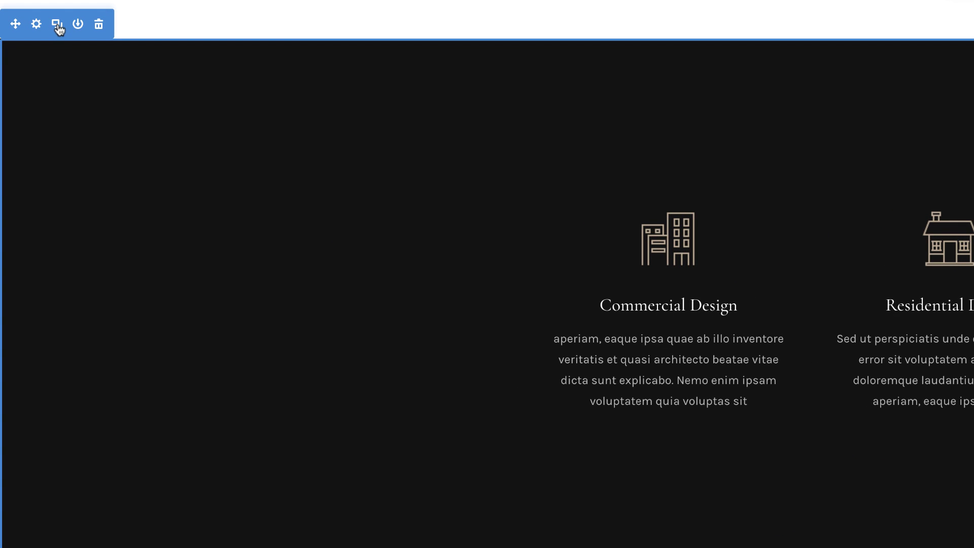
click(59, 29)
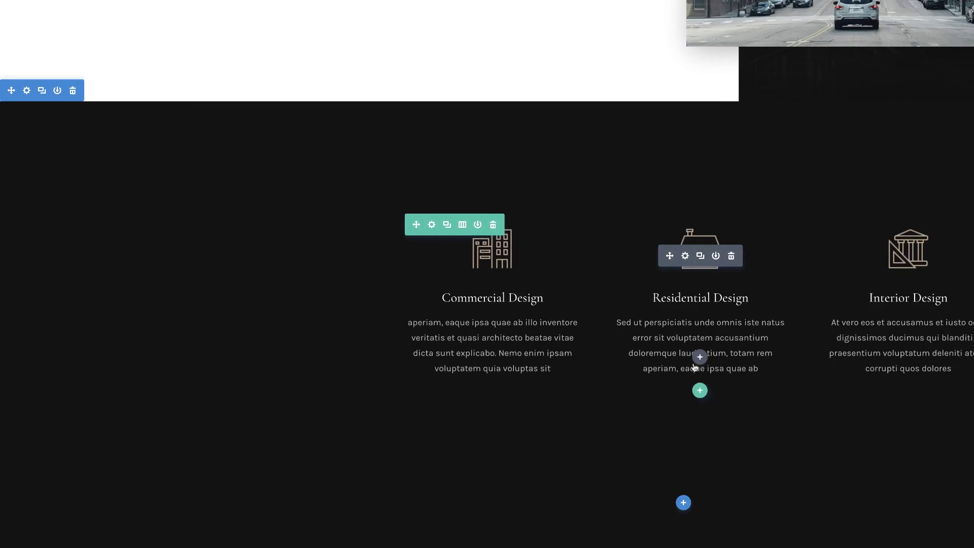
Step: Replace the three-blurb row in the upper copy of the dark section with an empty one-column row
scroll(544, 345, down, 2)
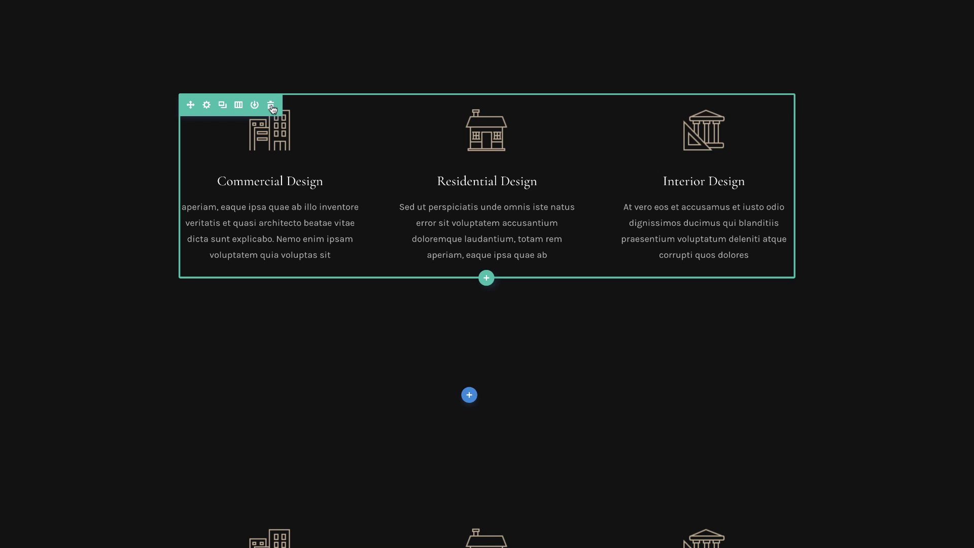
click(271, 105)
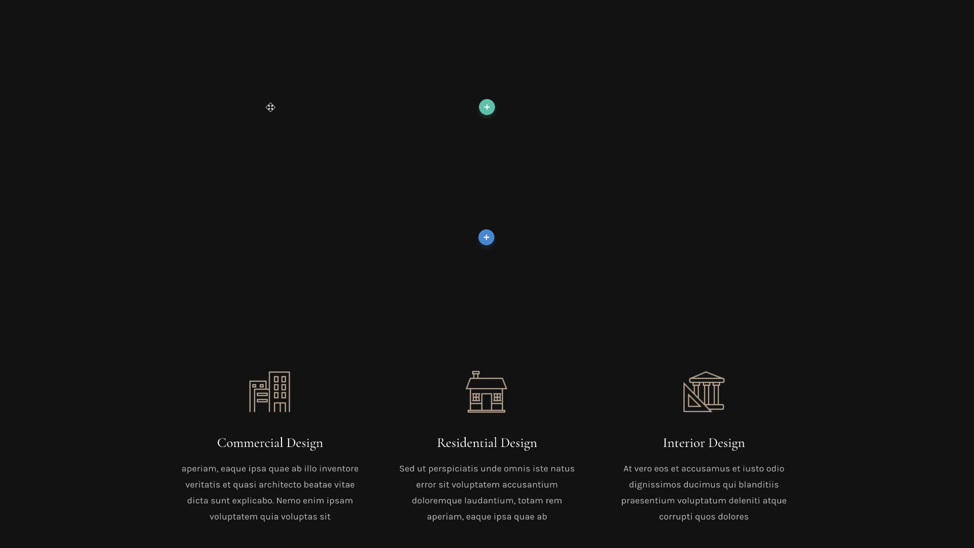
click(487, 107)
click(426, 198)
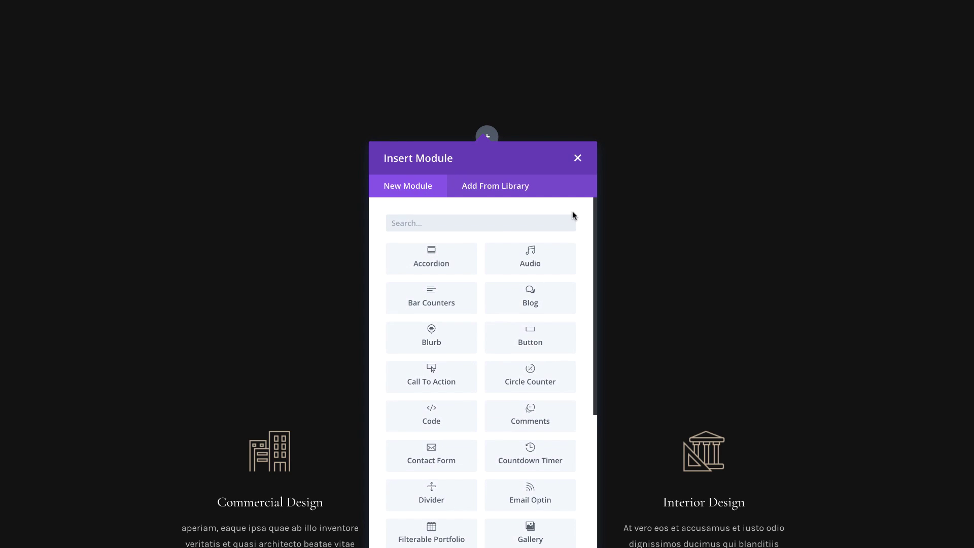
click(577, 158)
Step: Copy the "Let's Build Something" text module from the contact section and paste it into the empty one-column row
scroll(887, 362, down, 10)
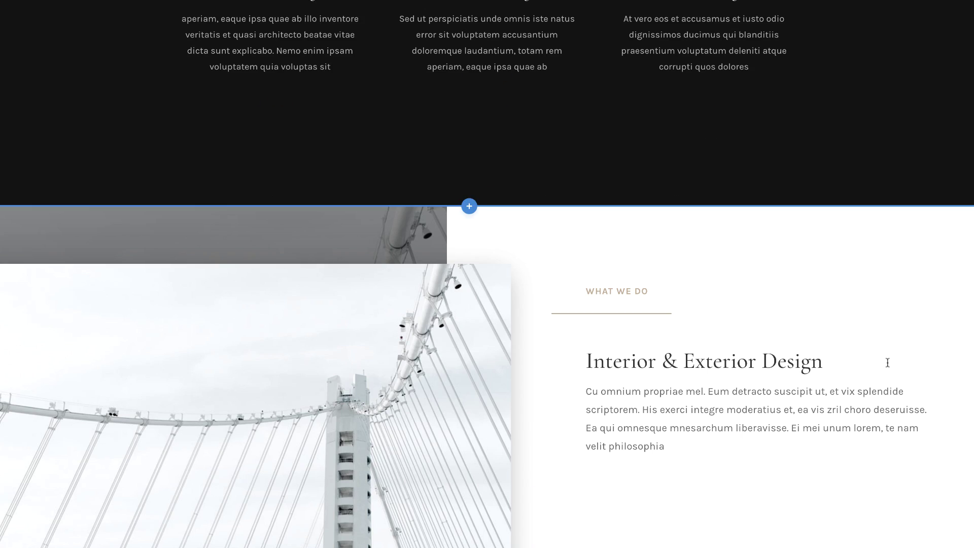
scroll(887, 362, down, 12)
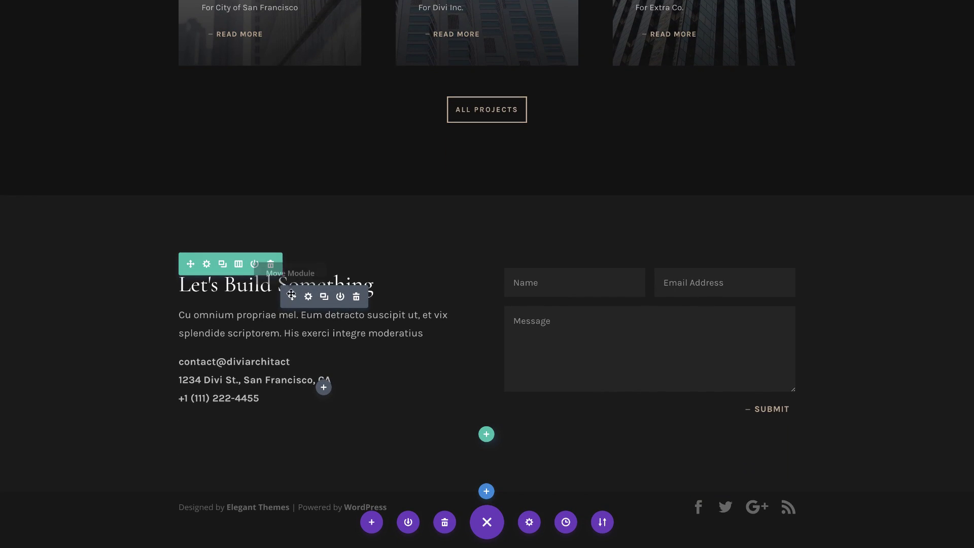
right_click(317, 305)
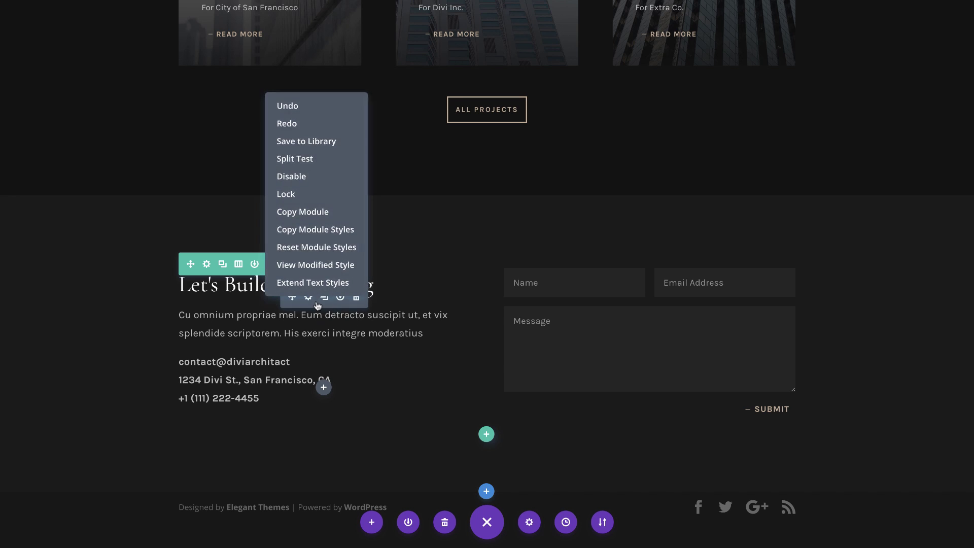
click(314, 213)
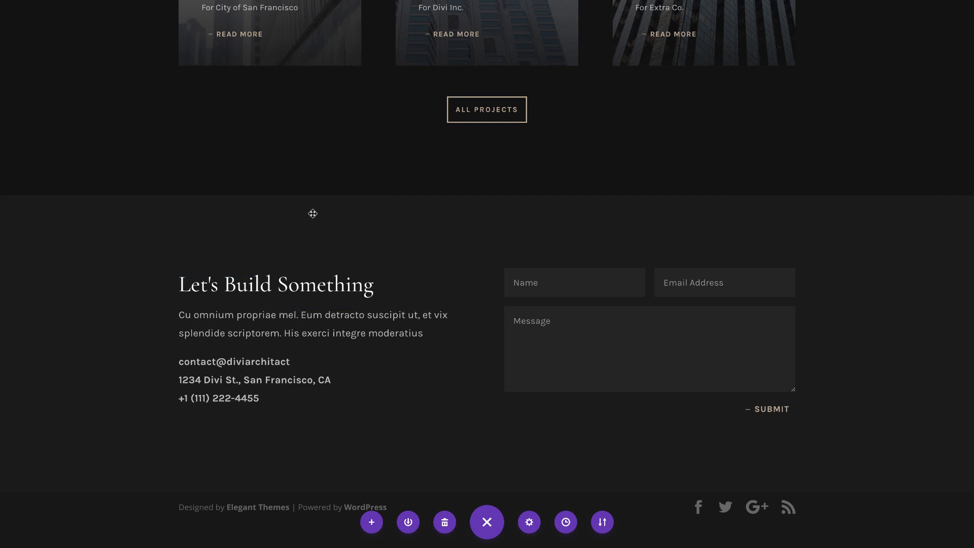
scroll(427, 301, up, 15)
scroll(427, 302, up, 3)
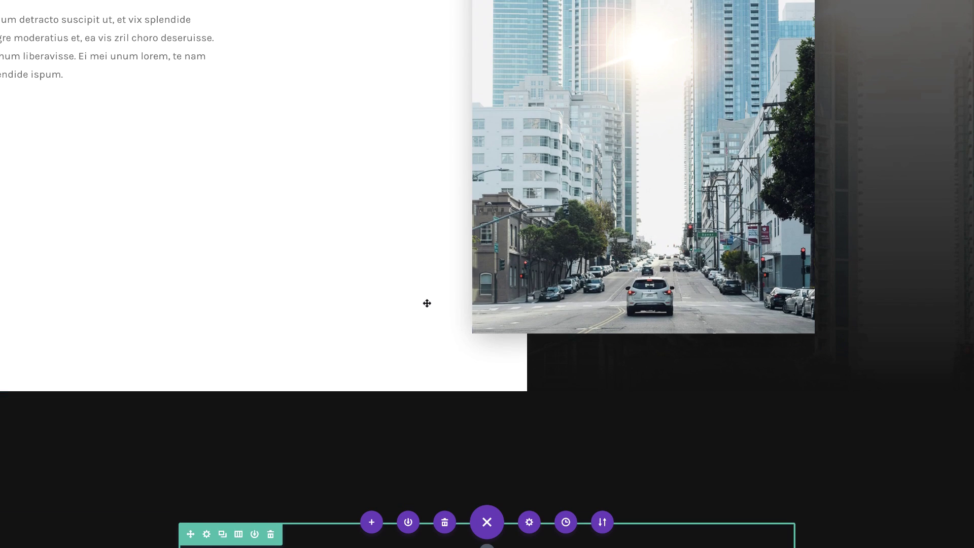
scroll(426, 303, down, 9)
right_click(488, 84)
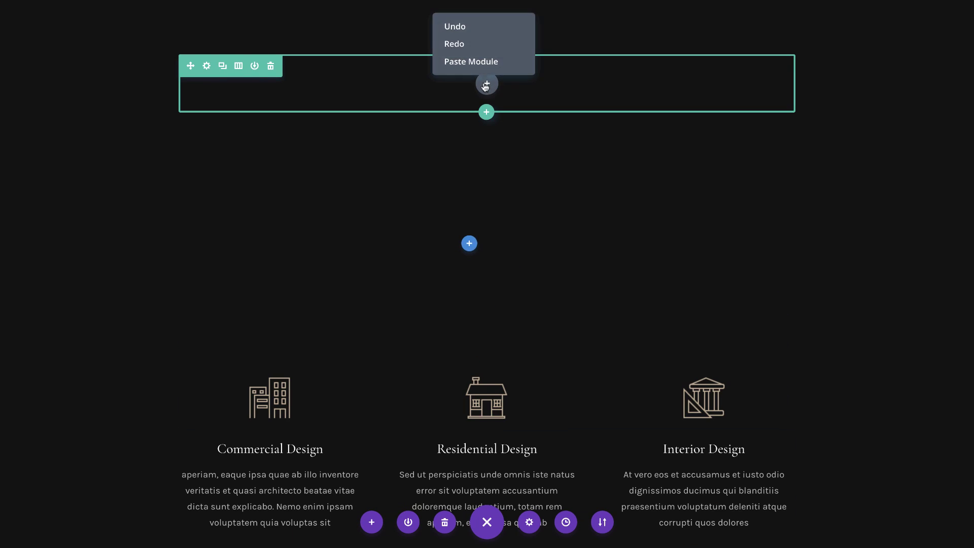
click(471, 61)
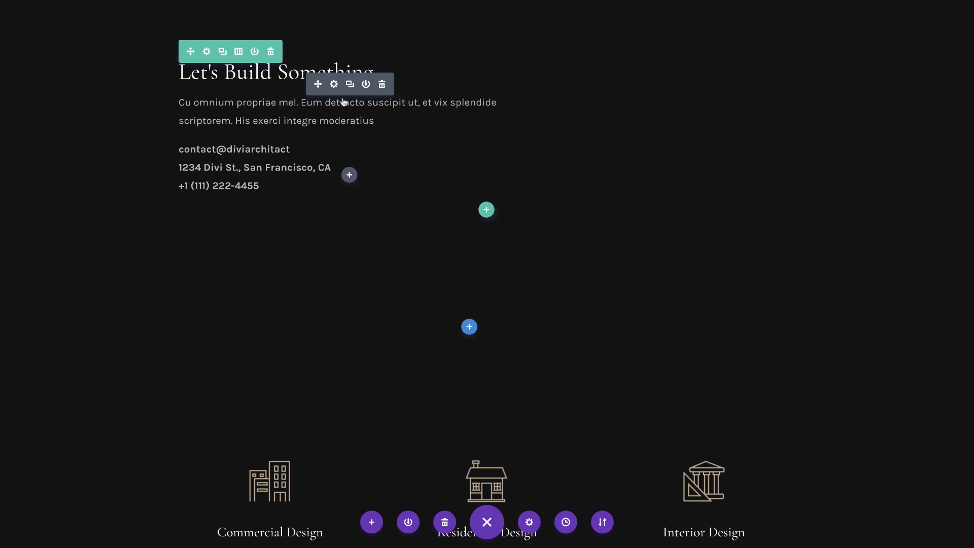
Step: Delete the paragraph and contact details from the pasted text module, keeping only its heading, and save the module
click(334, 85)
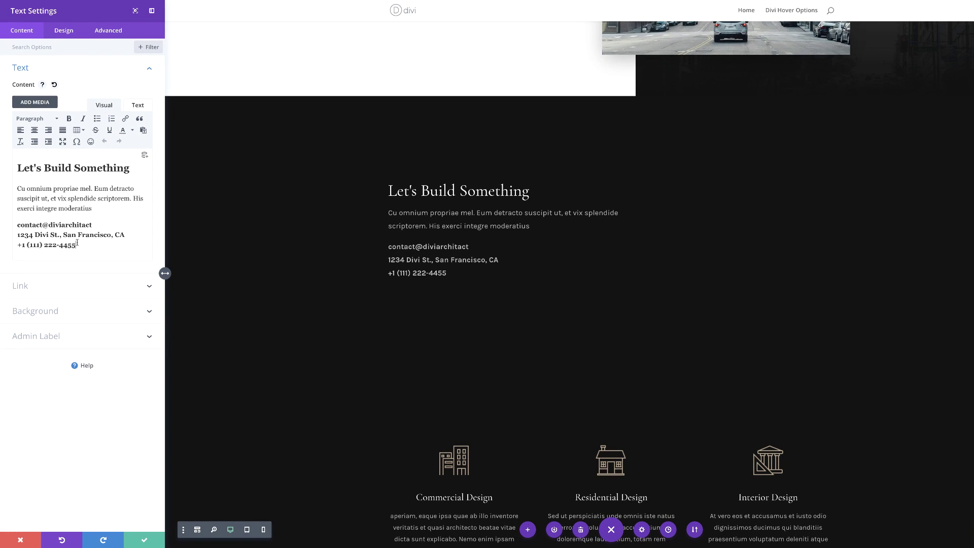
drag(77, 245, 14, 188)
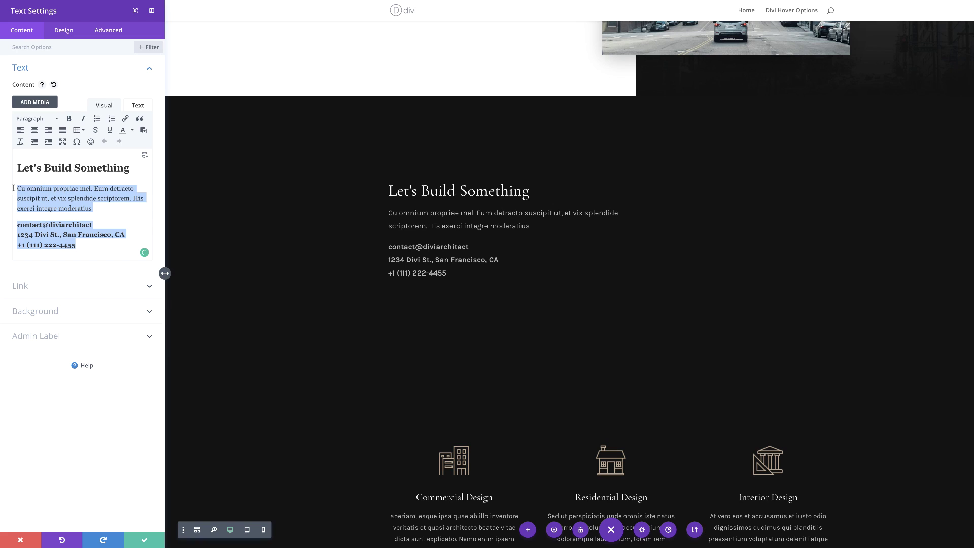
key(BackSpace)
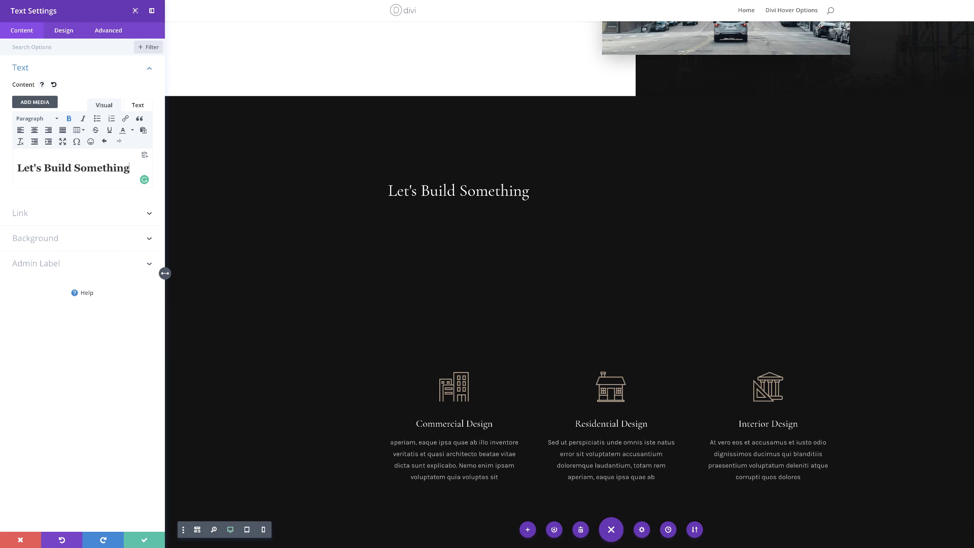
click(144, 542)
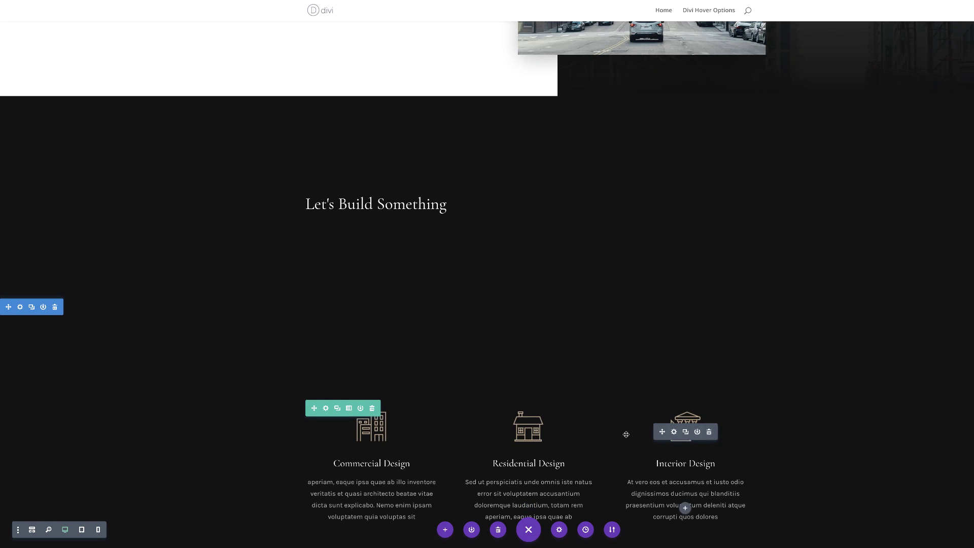
Step: Change the column structure of the three-blurb row to five equal columns
scroll(619, 424, down, 3)
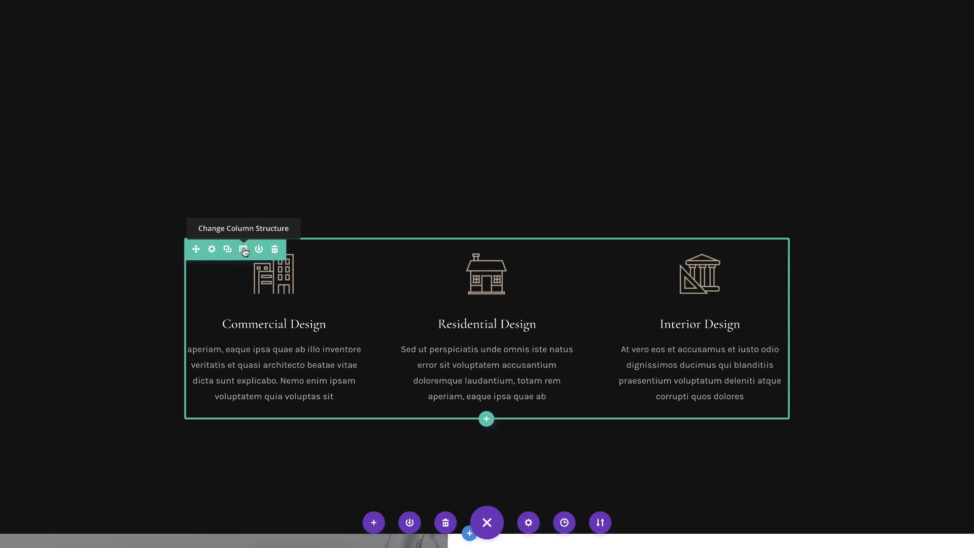
click(244, 250)
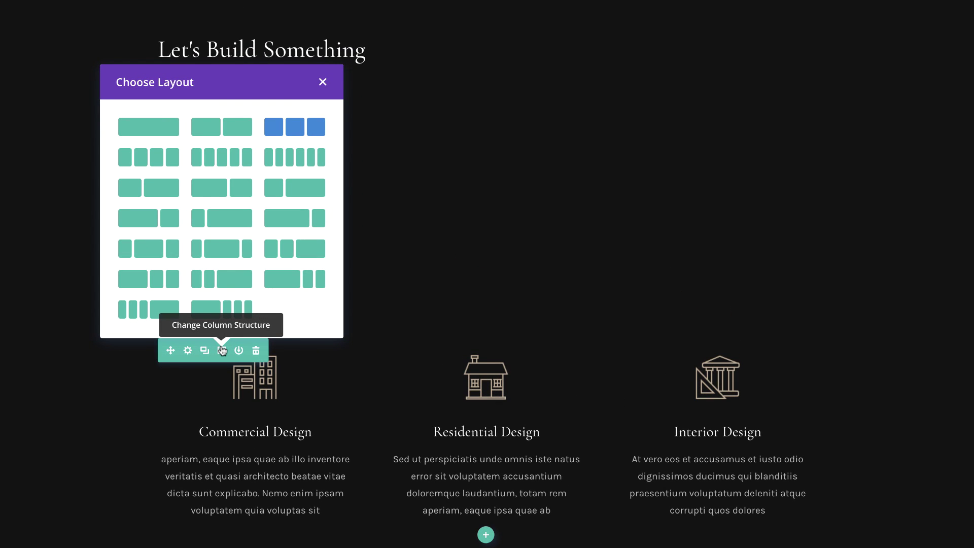
click(235, 157)
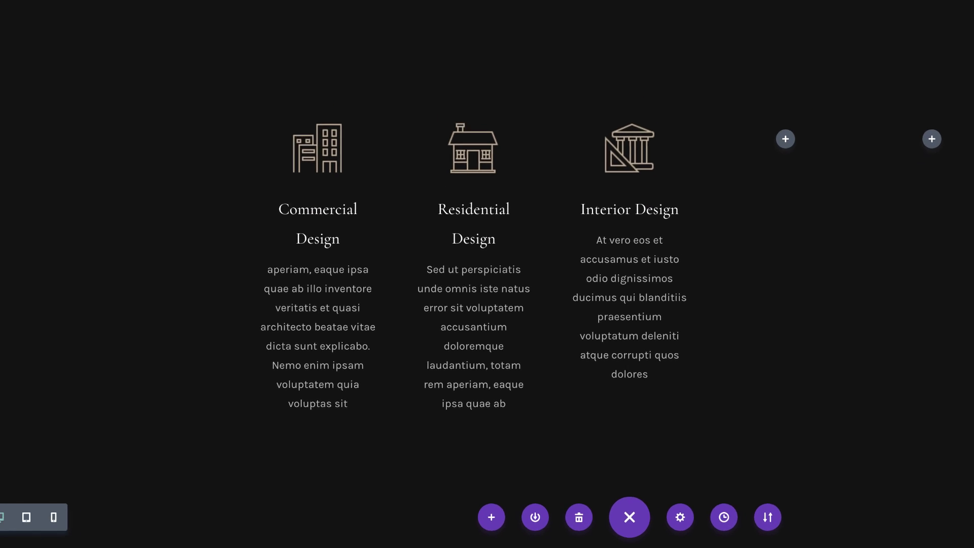
Step: Remove the image from the Commercial Design blurb and save its settings
click(52, 270)
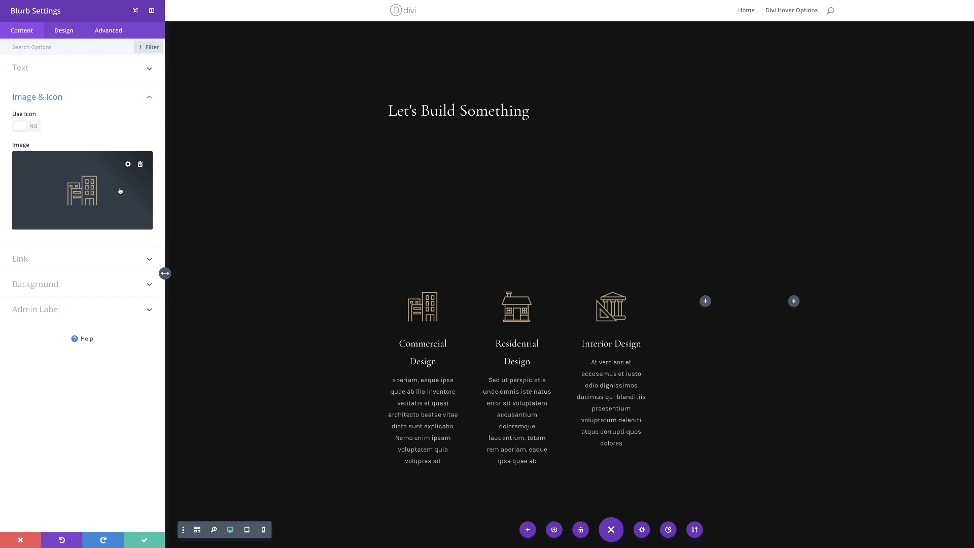
click(141, 164)
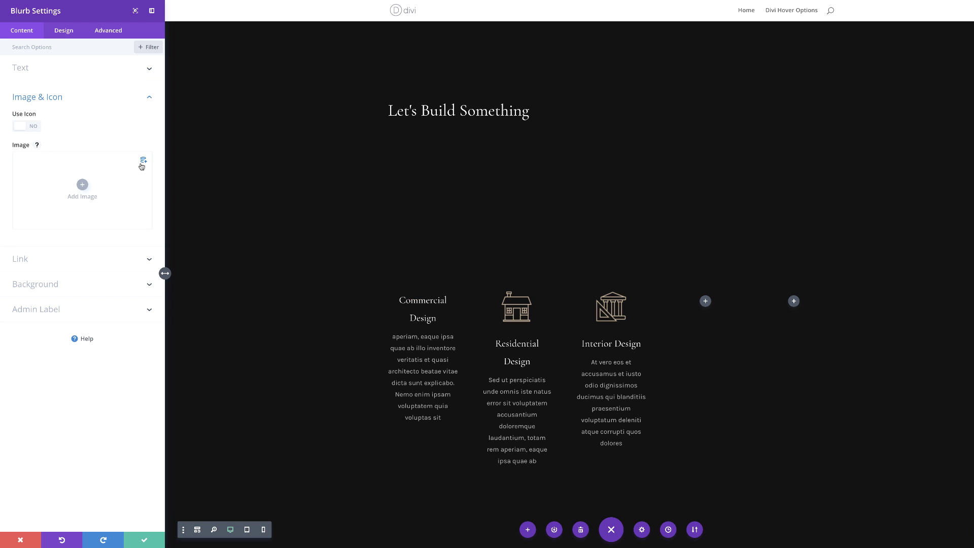
click(143, 542)
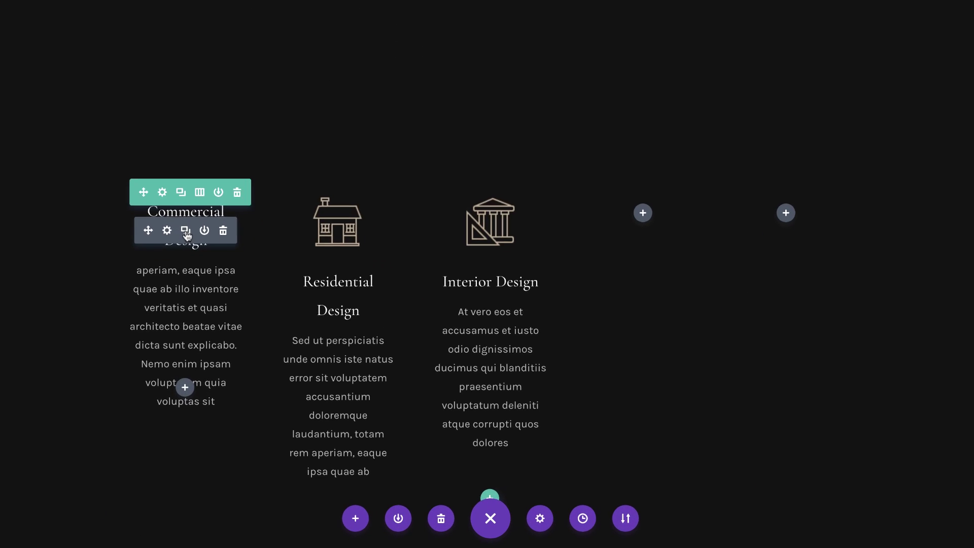
Step: Duplicate the Commercial Design blurb and clear the body text of the upper copy, keeping its title
click(185, 231)
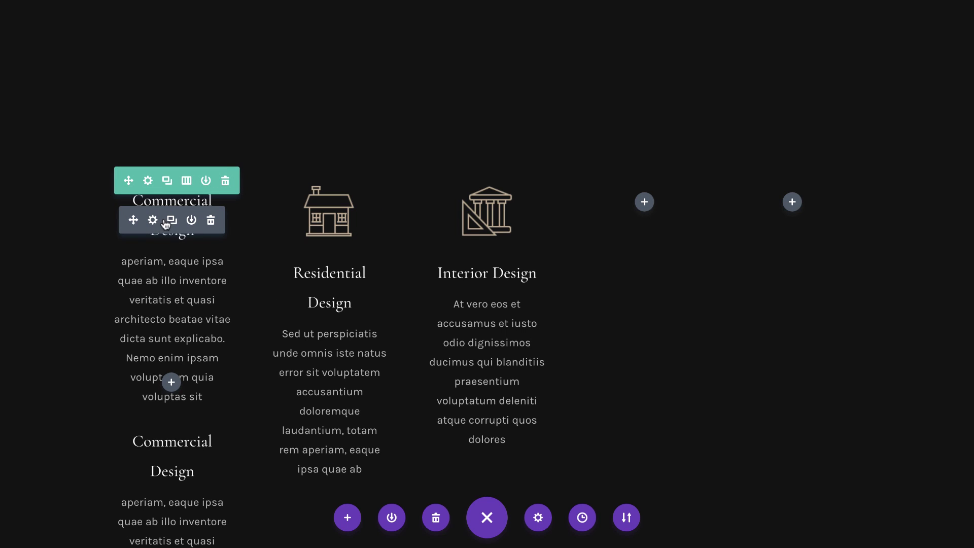
click(153, 220)
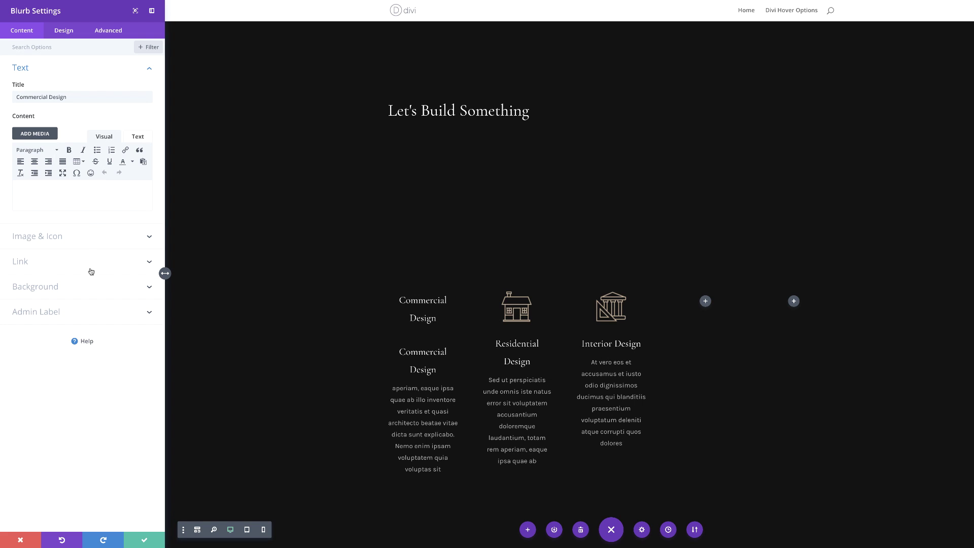
Step: Set the dark striped skyscraper photo from the media library as the upper Commercial Design blurb's background image
click(50, 287)
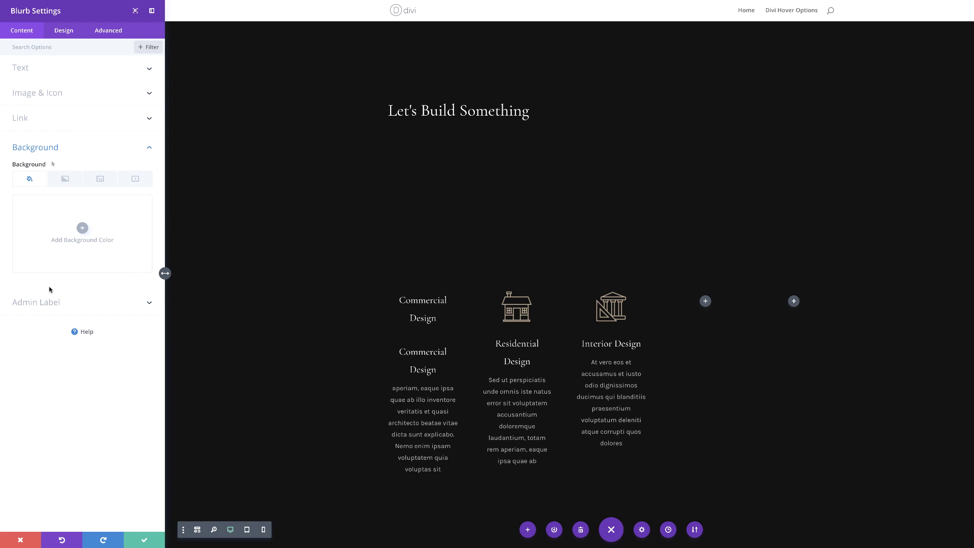
click(83, 228)
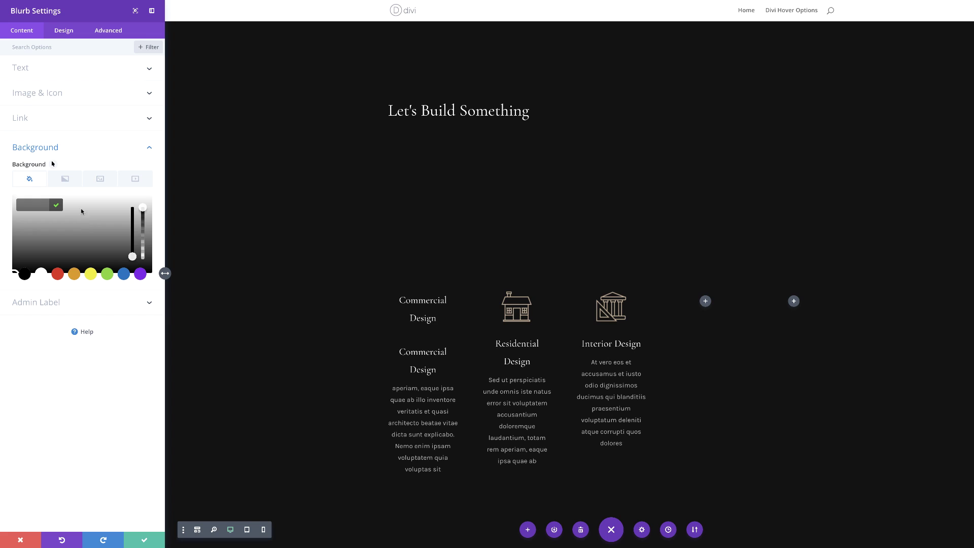
click(100, 180)
click(83, 226)
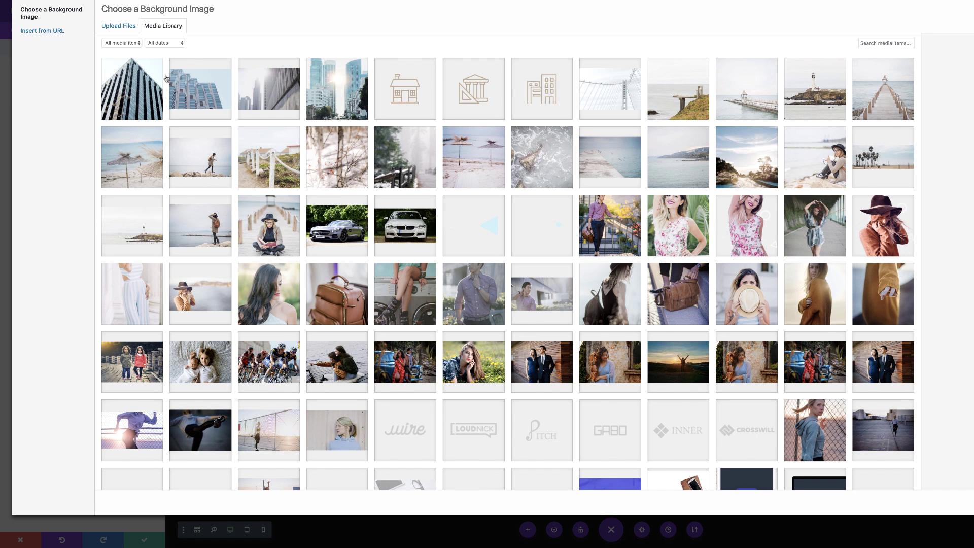
click(149, 95)
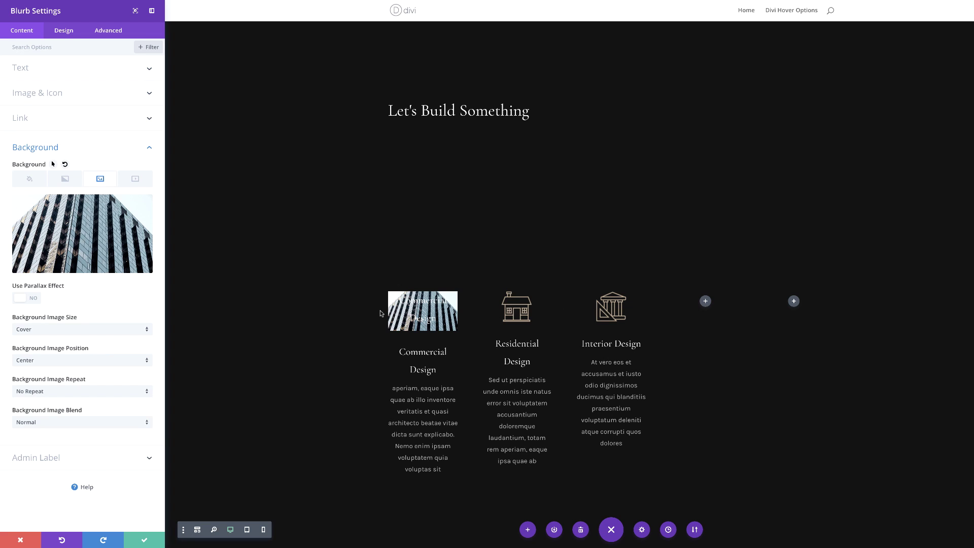
Step: Add a background gradient to the blurb with rgba(255,255,255,0) as its first color
click(65, 179)
click(81, 231)
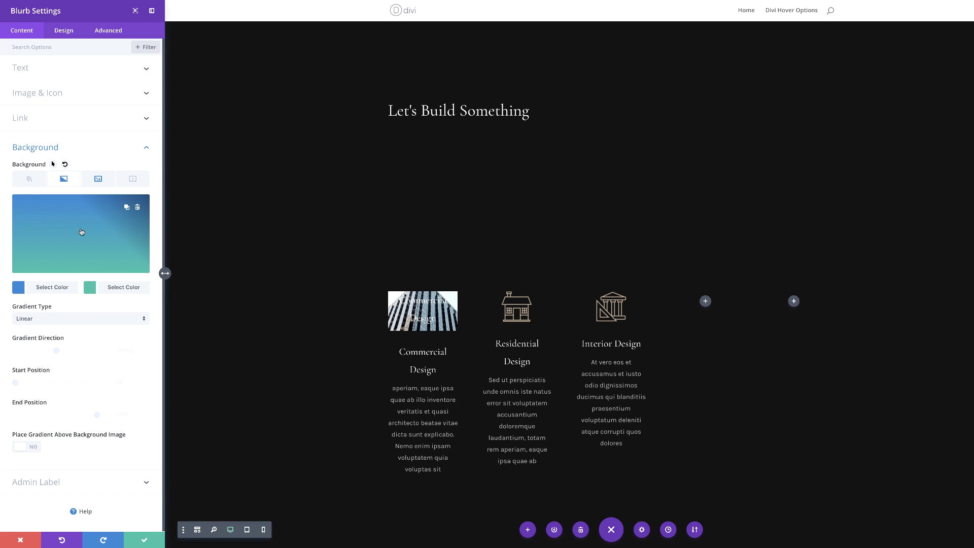
click(19, 288)
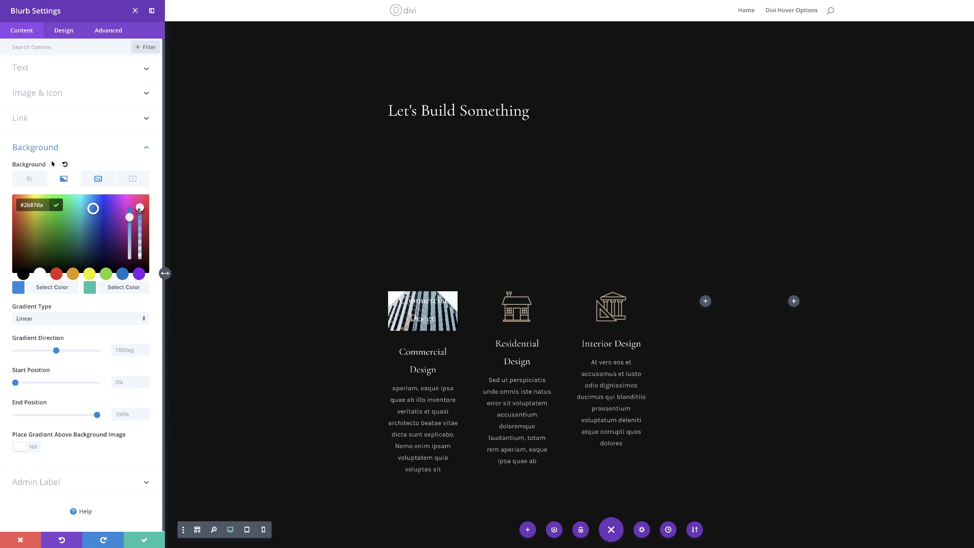
drag(139, 211, 139, 225)
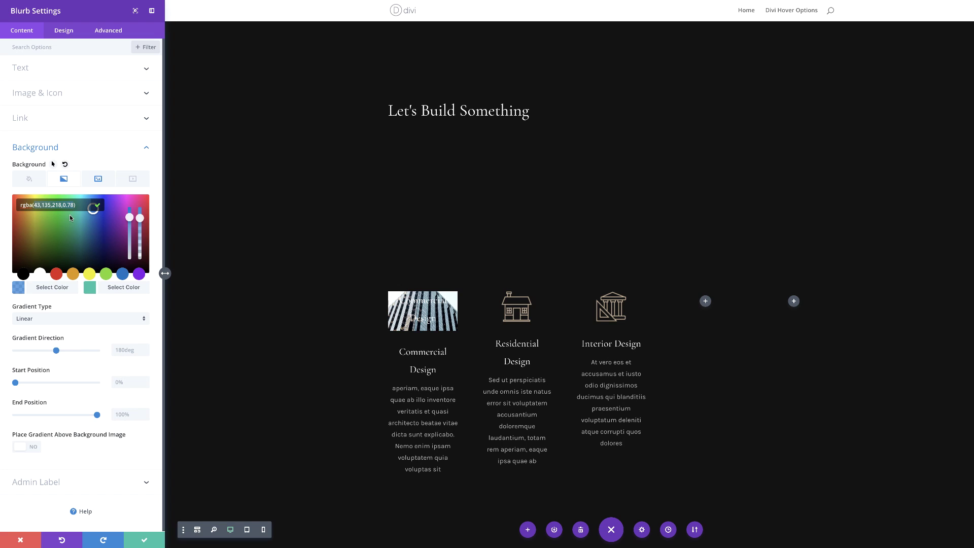
key(ctrl+a)
text(rgba(255,255,255,0))
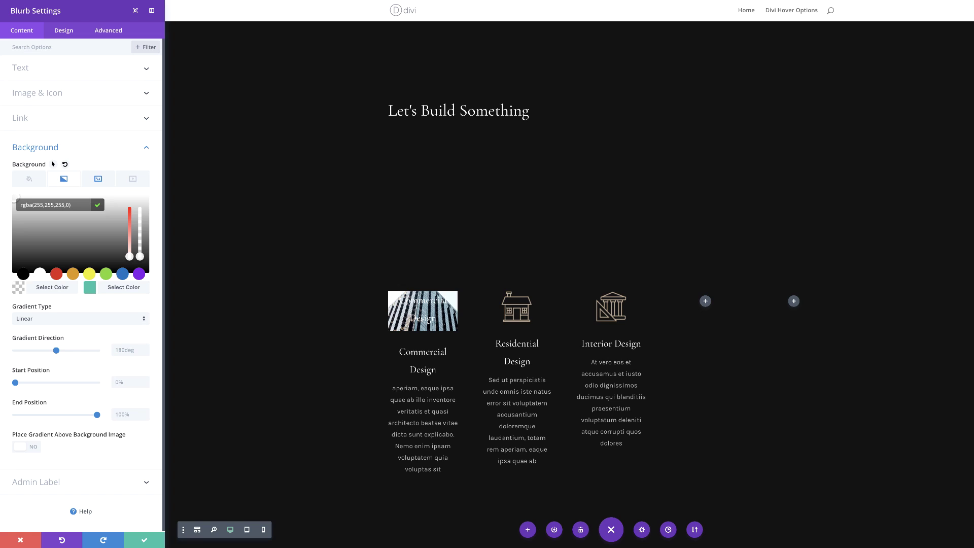
Step: Set the gradient's second color to rgba(18,18,18,0.65) and place the gradient above the background image
click(90, 288)
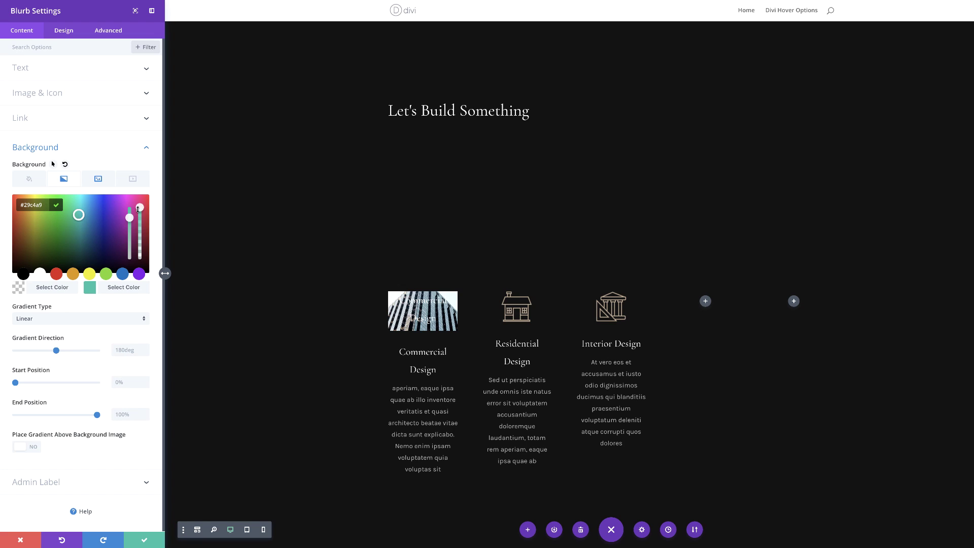
drag(137, 208, 140, 219)
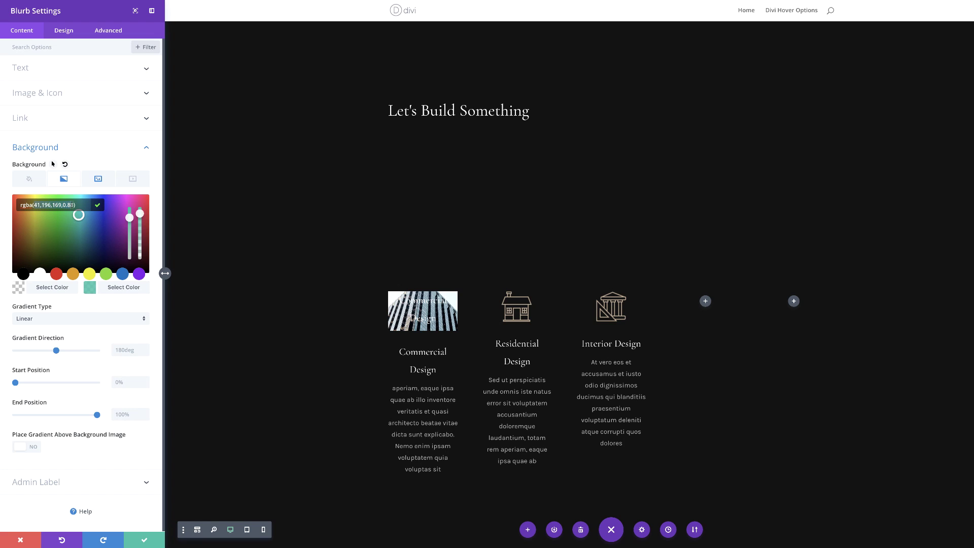
text(rgba(18,18,18,0.65))
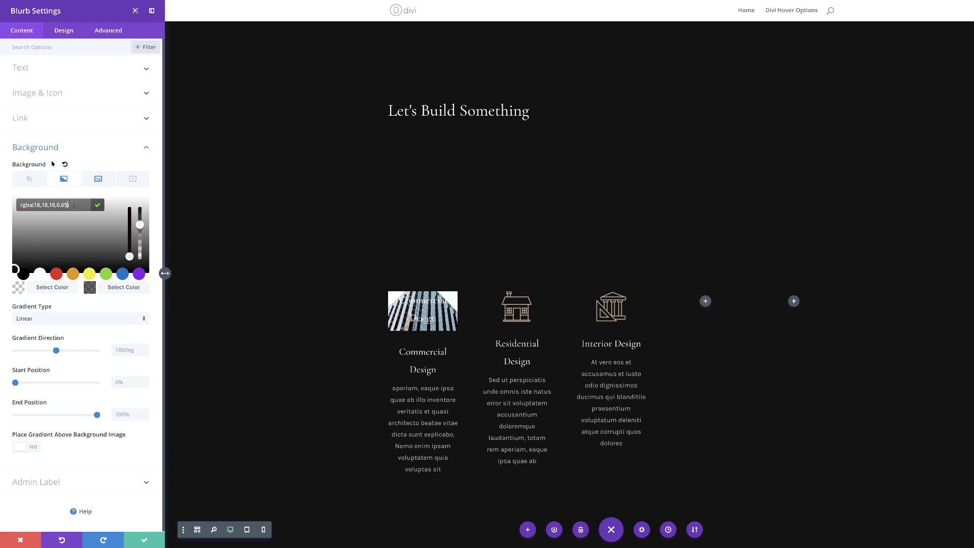
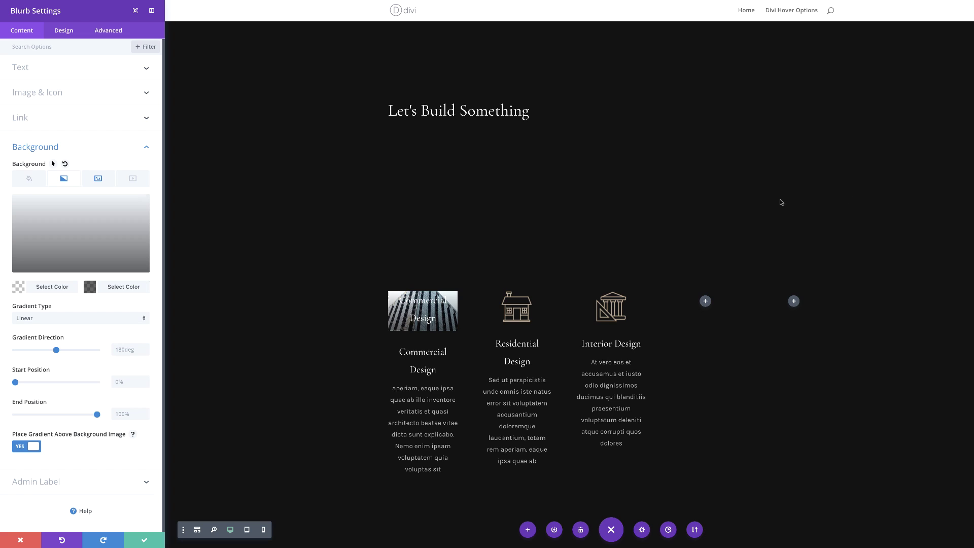
Step: Set the upper blurb's title text size to 2.7vw and its title letter spacing to -3px
click(64, 32)
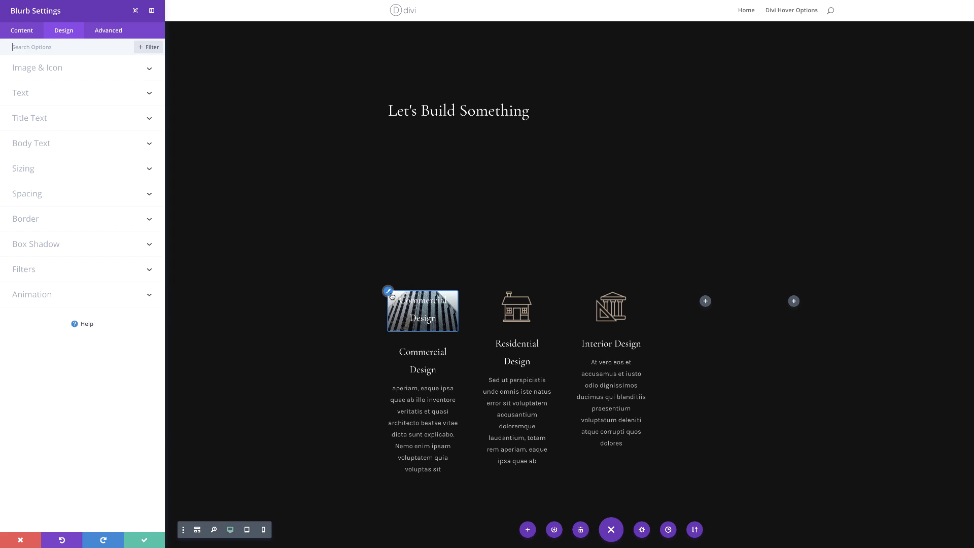
click(39, 119)
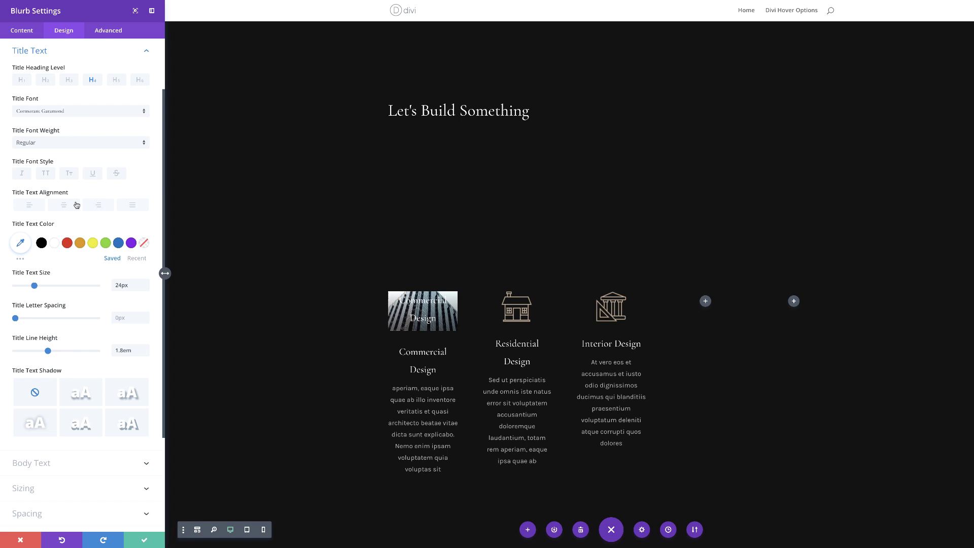
double_click(129, 283)
text(2.7vw)
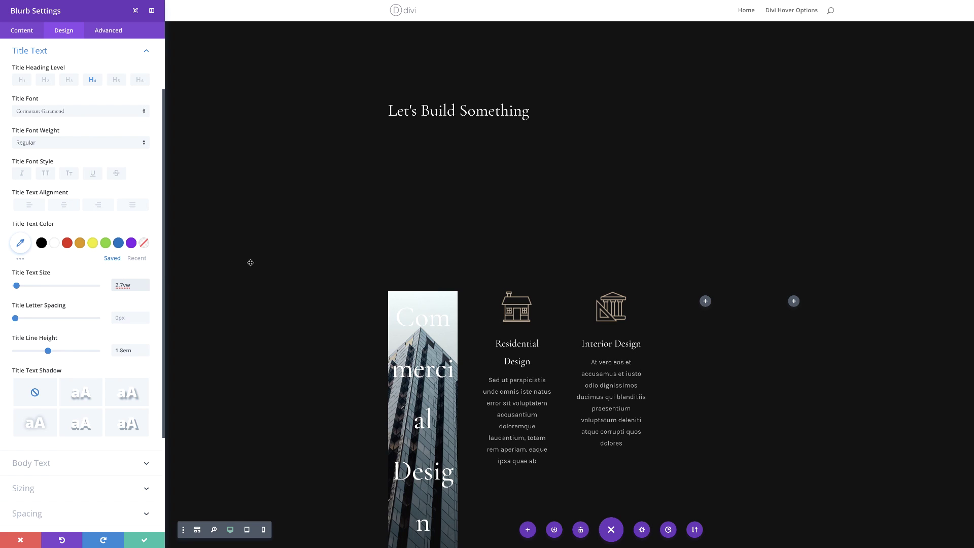
click(124, 319)
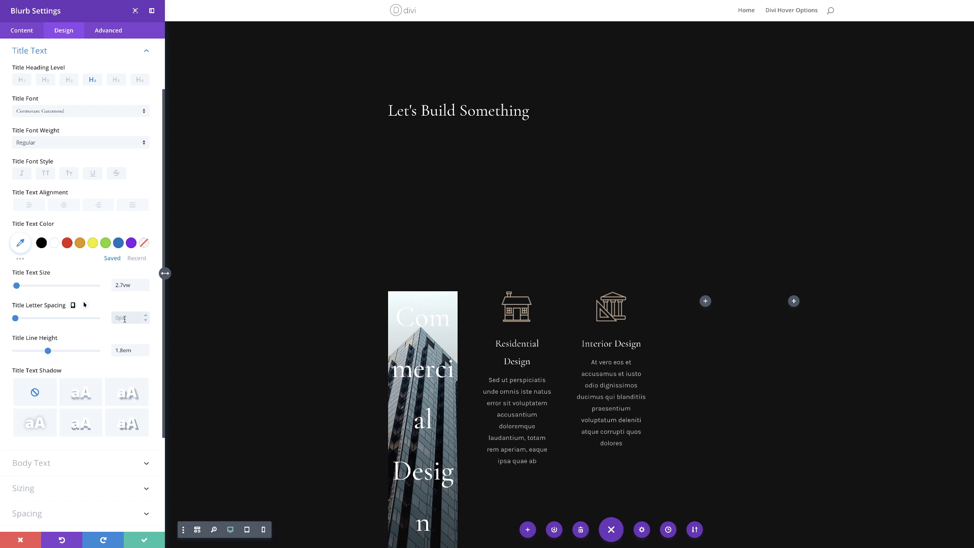
Step: Enable responsive title text sizes for the blurb, with 46px for tablet and 36vw for phone
click(72, 277)
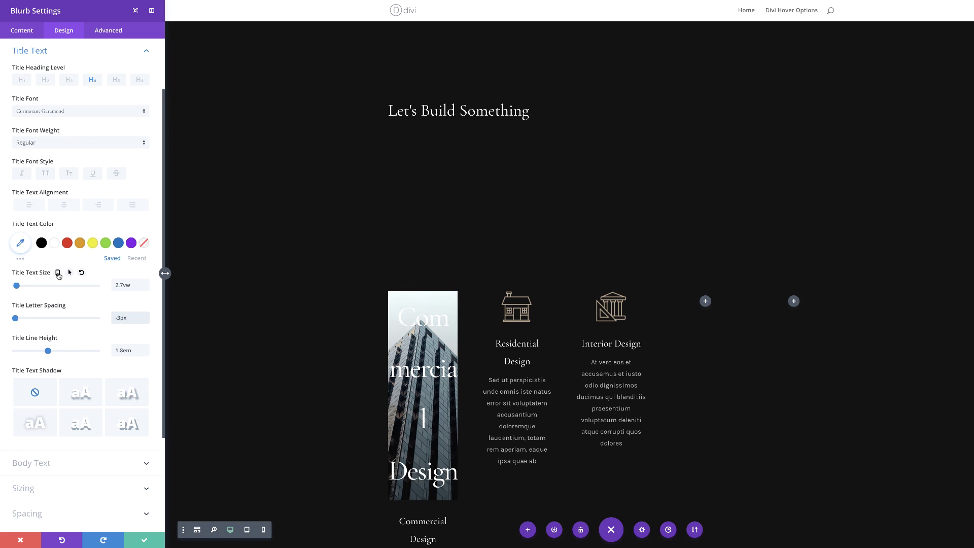
click(58, 273)
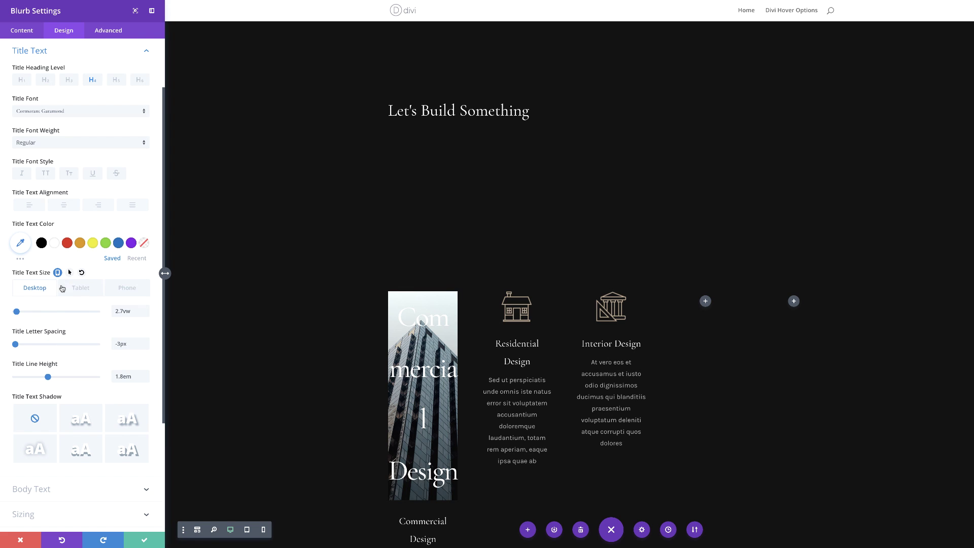
click(85, 290)
click(85, 290)
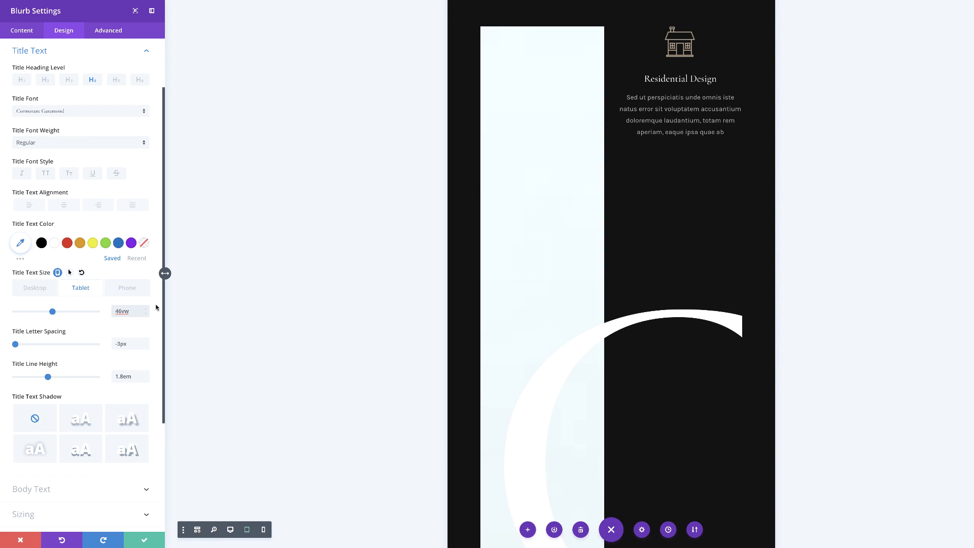
click(128, 287)
double_click(122, 311)
text(36vw)
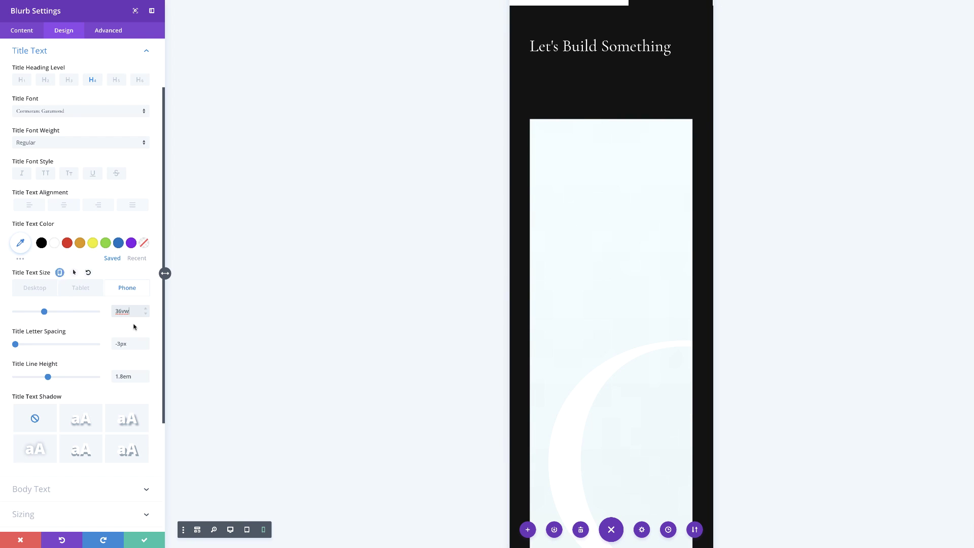
click(80, 288)
scroll(96, 331, down, 1)
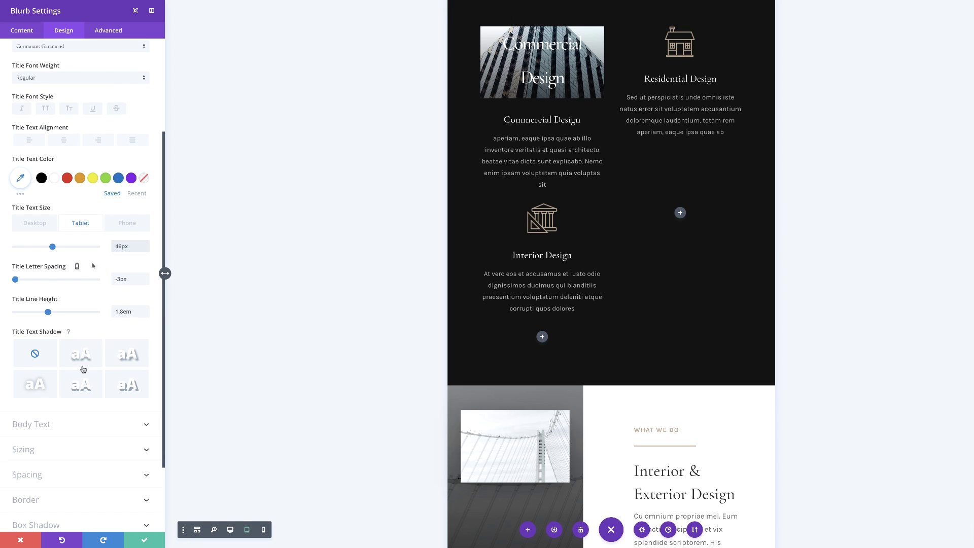
Step: Link the blurb's left and right custom margins and set both to 1.5vw
click(35, 474)
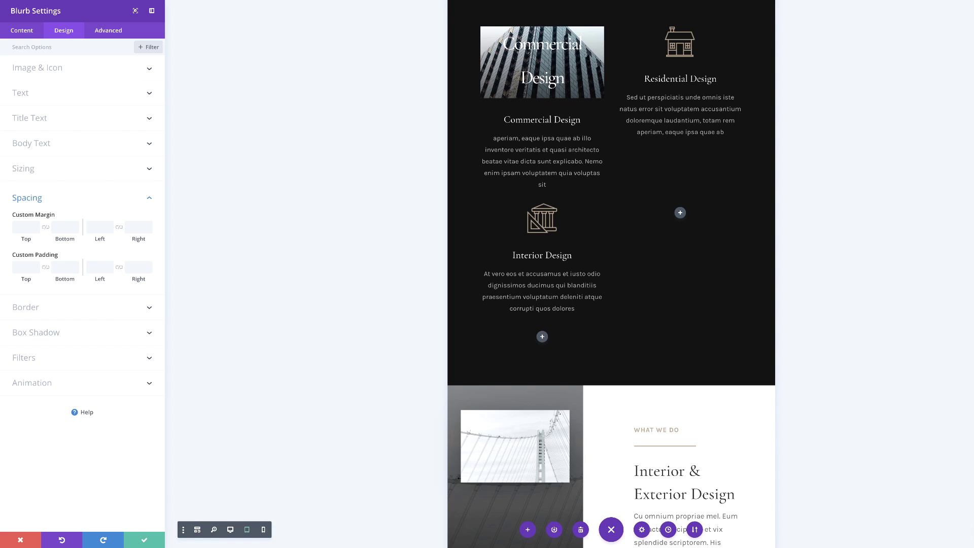
click(119, 227)
click(98, 227)
text(1.5vw)
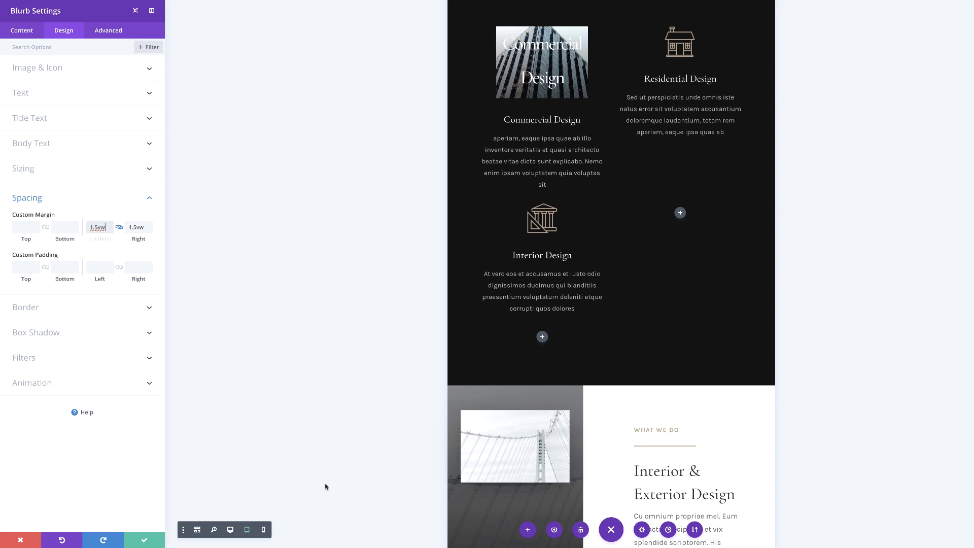
Step: In desktop view, set the blurb's padding to 35vw top and 2vw bottom, with a 1.7vw title and 1em title line height, and save
click(230, 530)
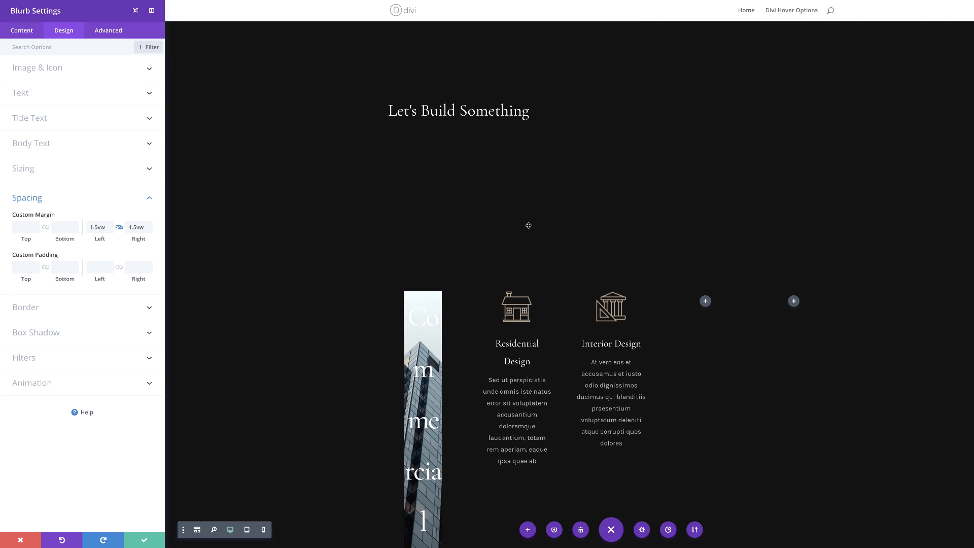
click(25, 267)
text(35vw)
click(75, 290)
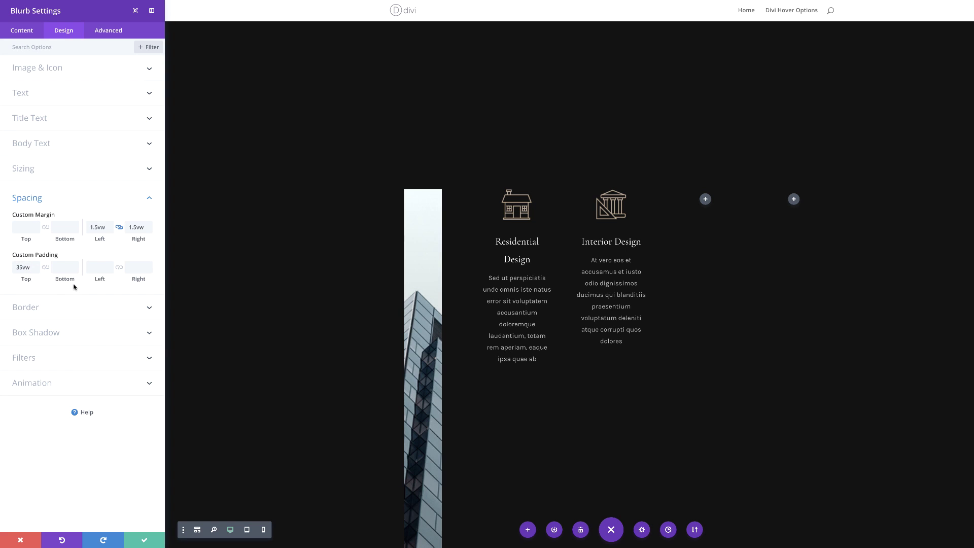
click(61, 269)
text(2vw)
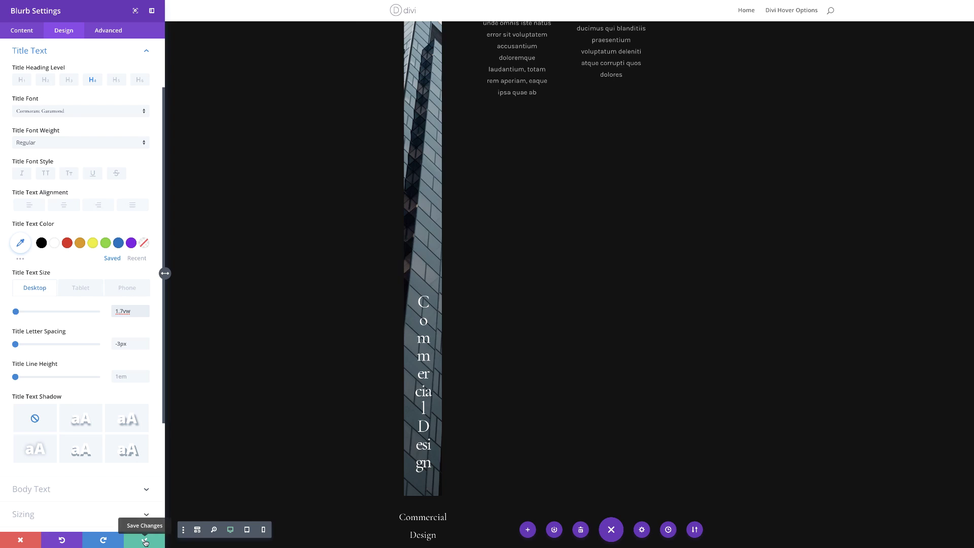
click(144, 542)
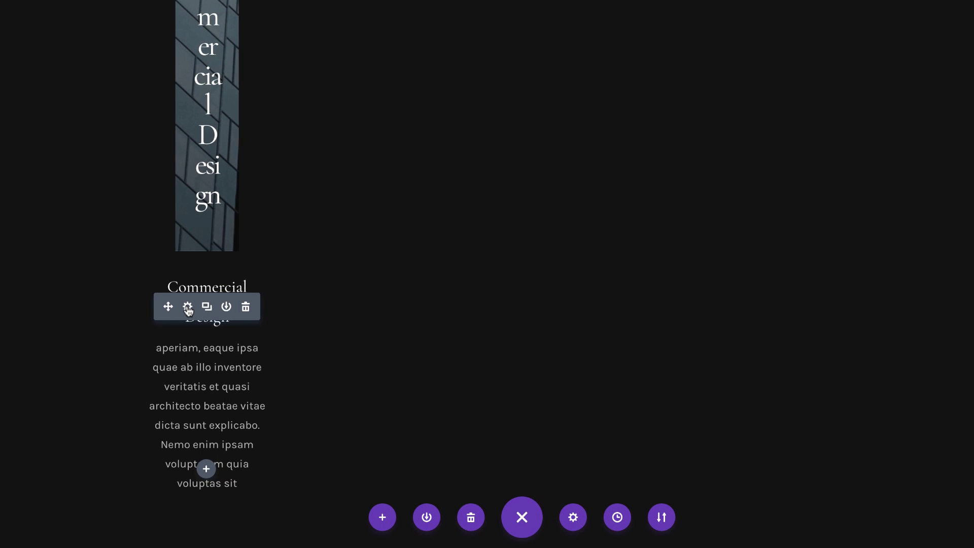
Step: Left-align the body text of the lower Commercial Design blurb and set its color to #666666
click(187, 306)
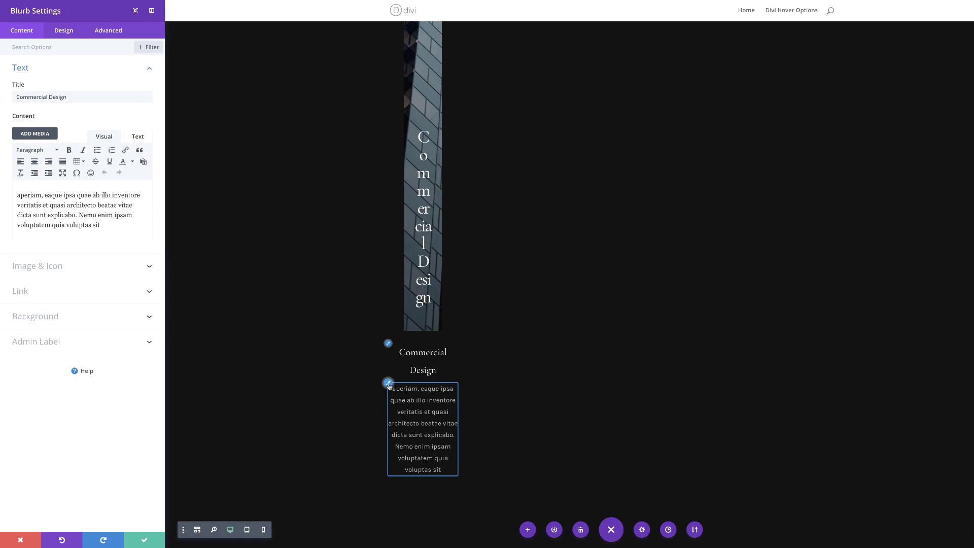
click(388, 383)
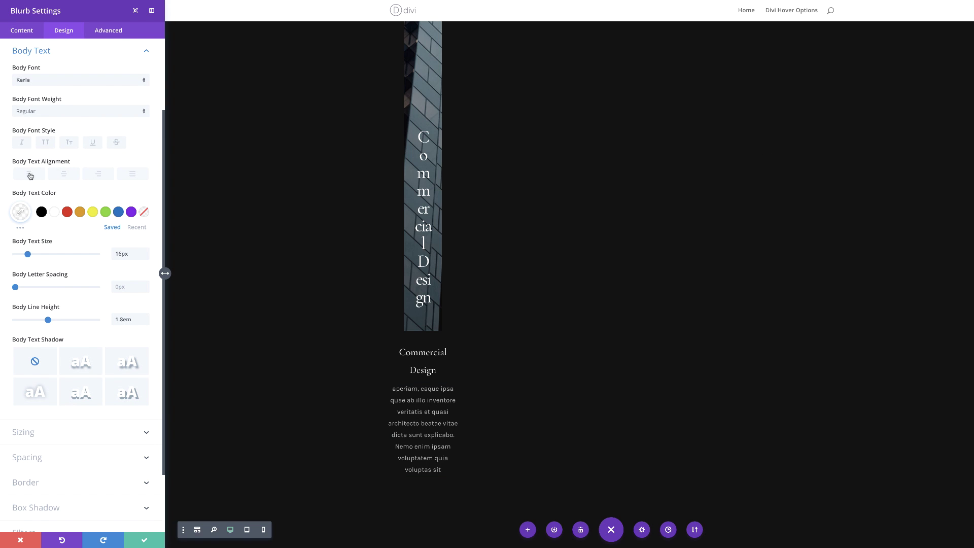
click(30, 176)
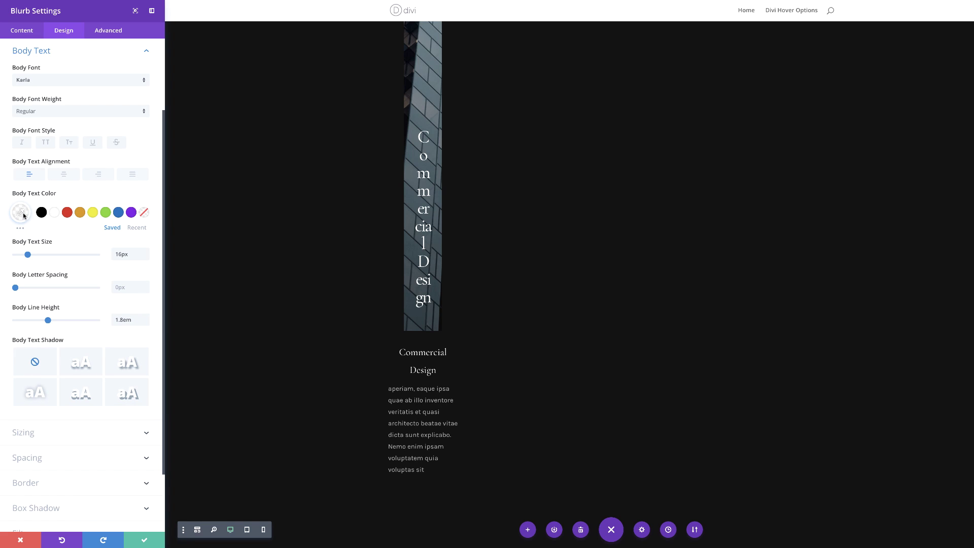
click(20, 211)
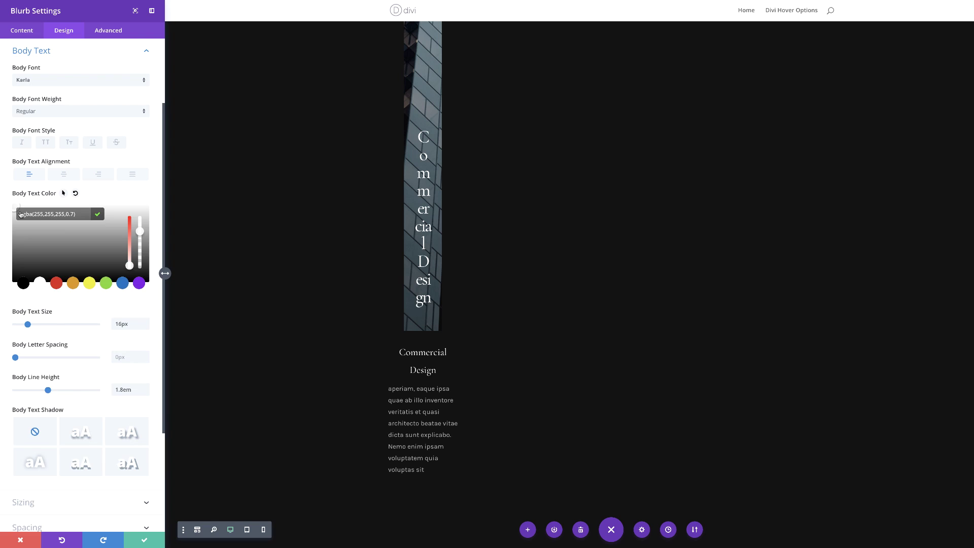
drag(144, 231, 143, 209)
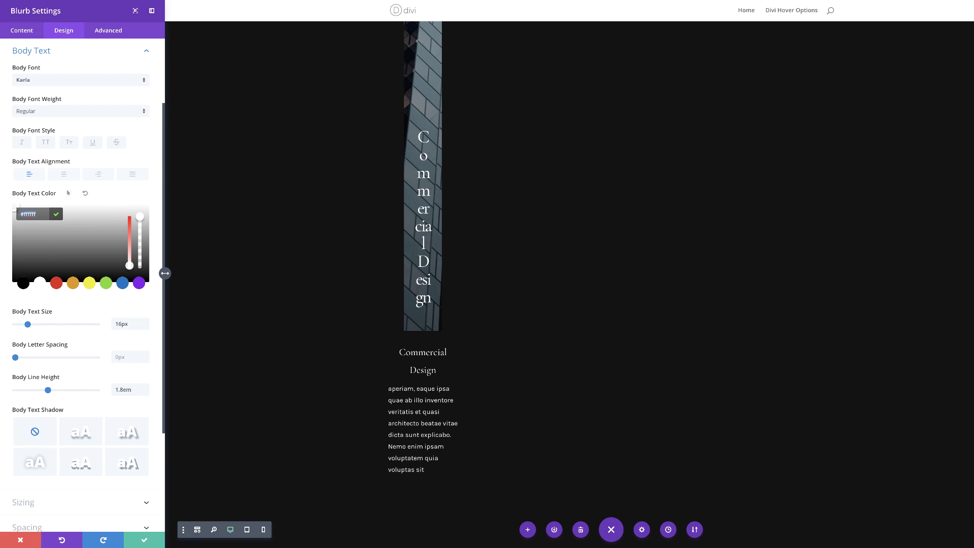
drag(14, 212, 14, 253)
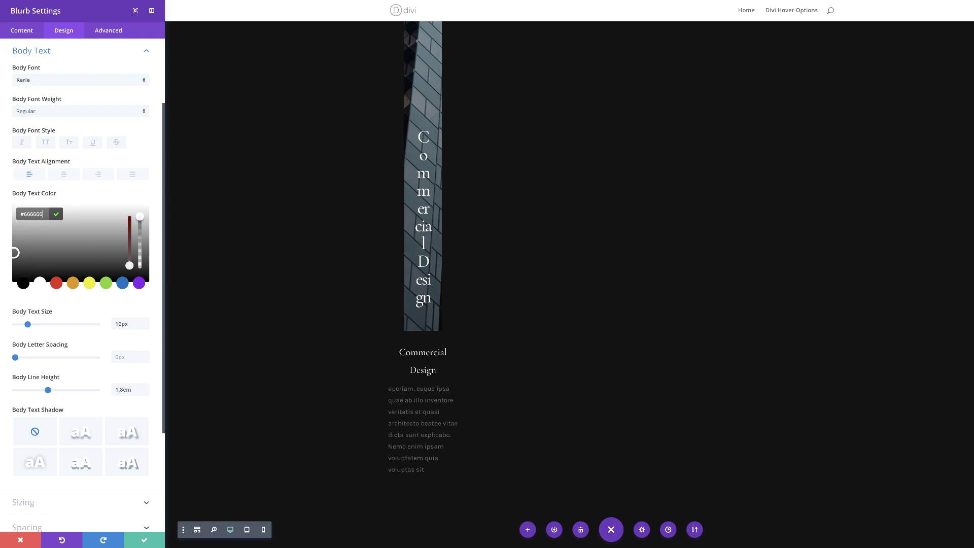
Step: Link the lower blurb's top and bottom custom padding and set both to 2vw
scroll(101, 422, down, 1)
scroll(100, 422, down, 5)
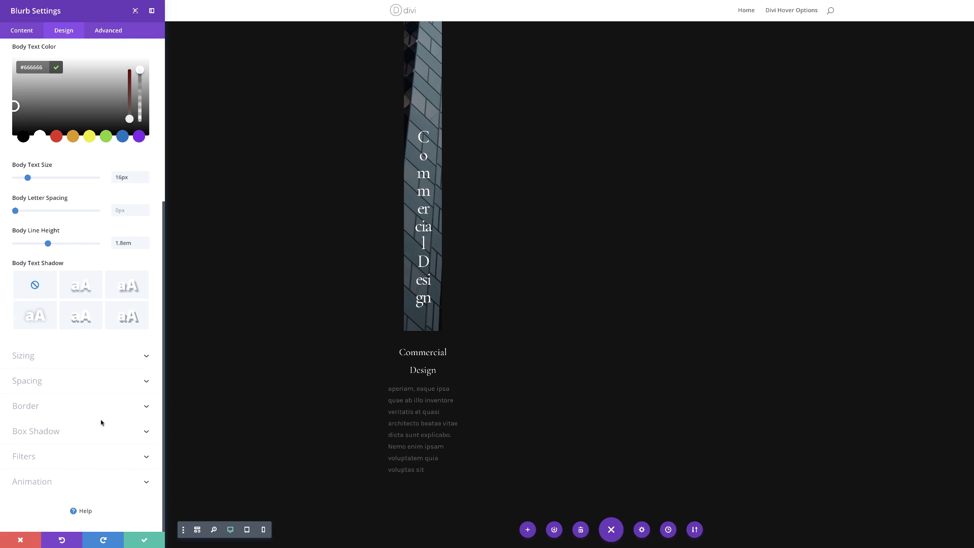
click(34, 384)
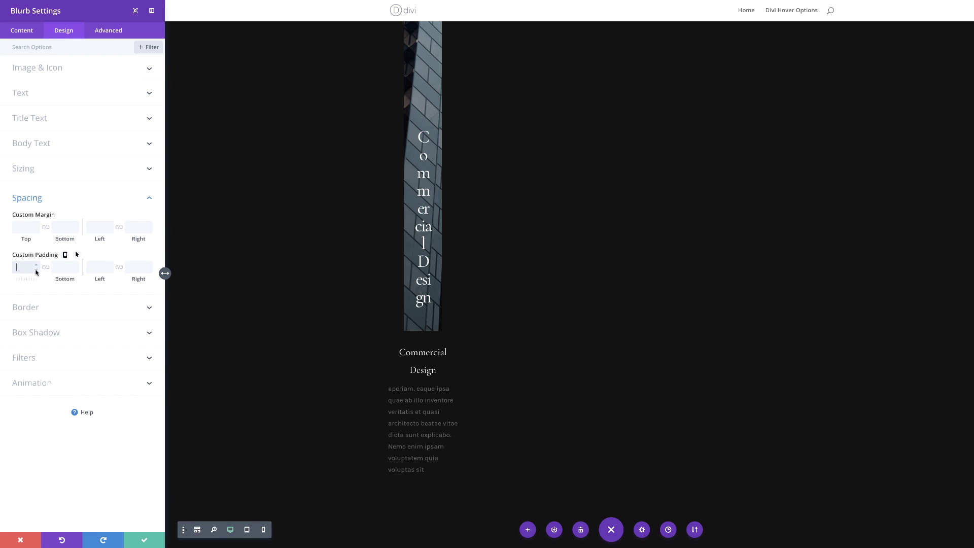
click(46, 267)
click(21, 270)
text(2vw)
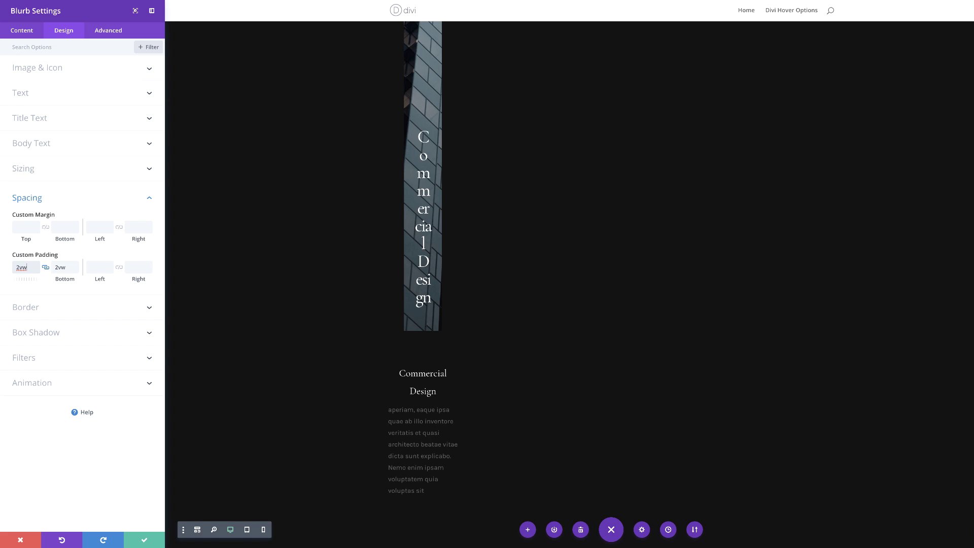
click(510, 327)
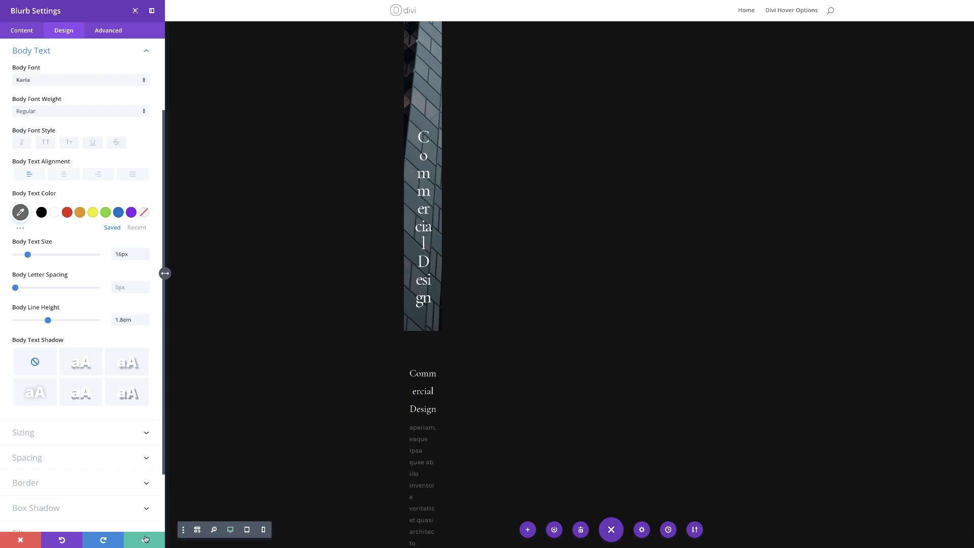
Step: Clear the lower blurb's Commercial Design title so only its body text remains, and save the module
click(28, 35)
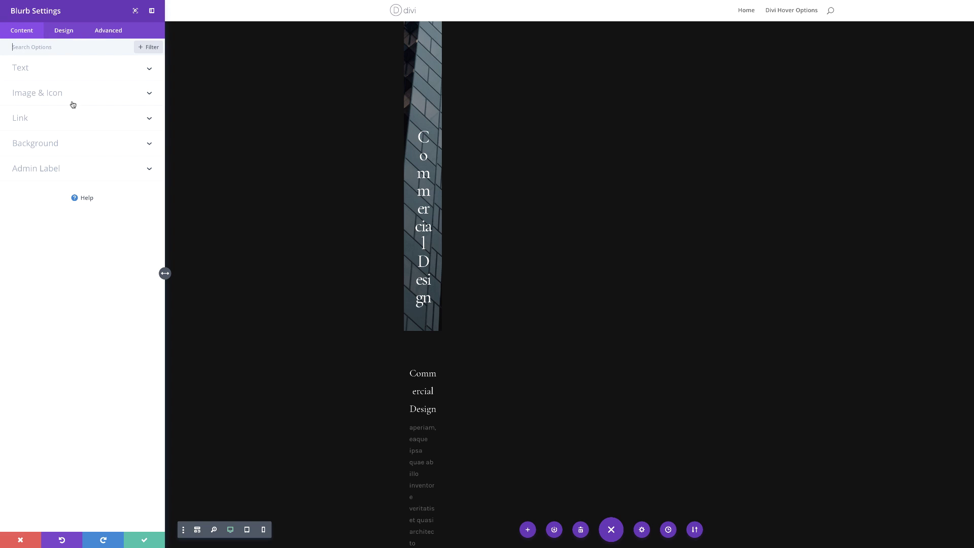
click(57, 71)
triple_click(76, 96)
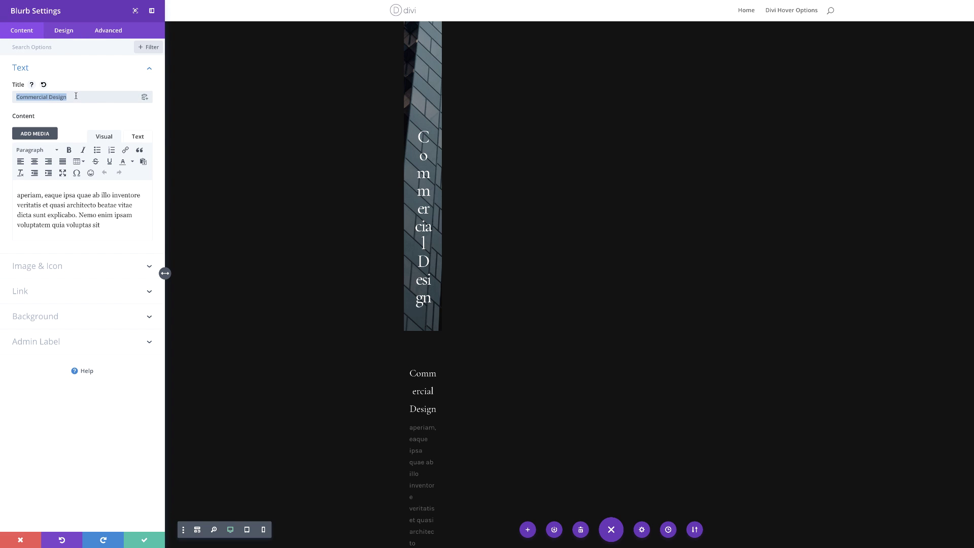
key(BackSpace)
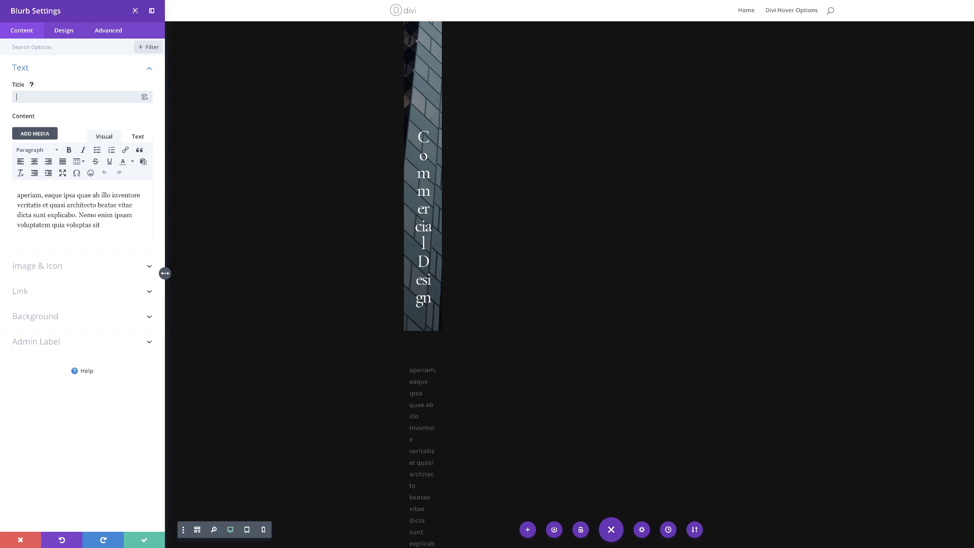
click(146, 539)
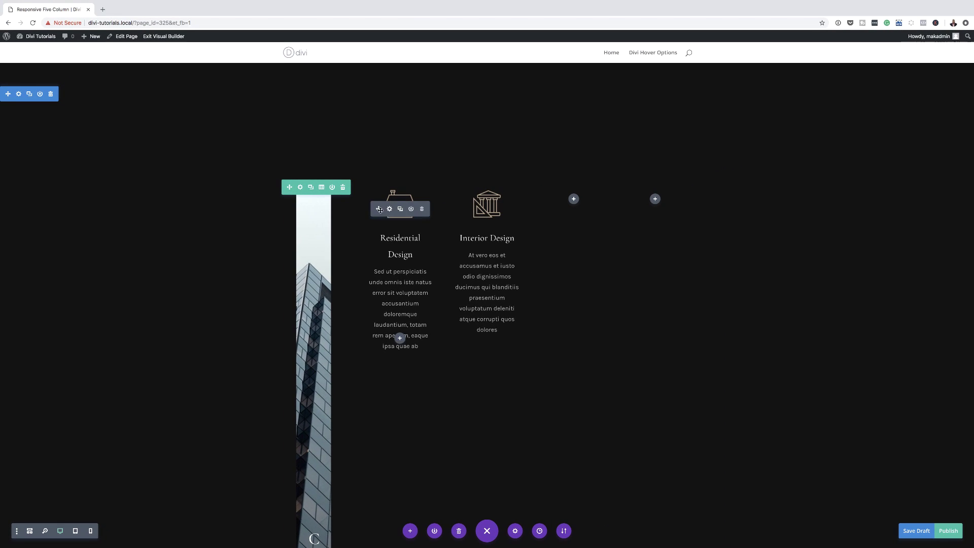
Step: Copy both blurb modules from the first column and paste them into the empty fourth and fifth columns
scroll(354, 273, down, 3)
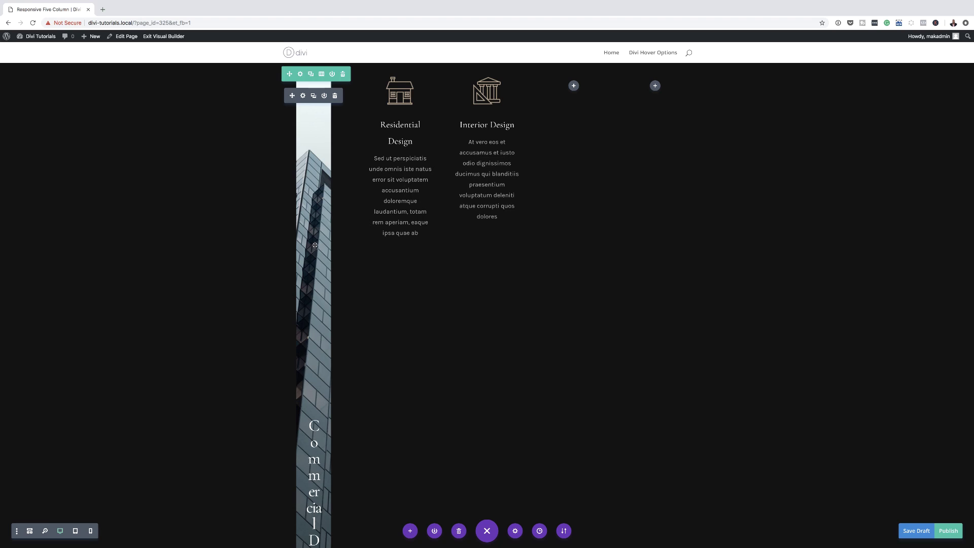
scroll(382, 274, down, 3)
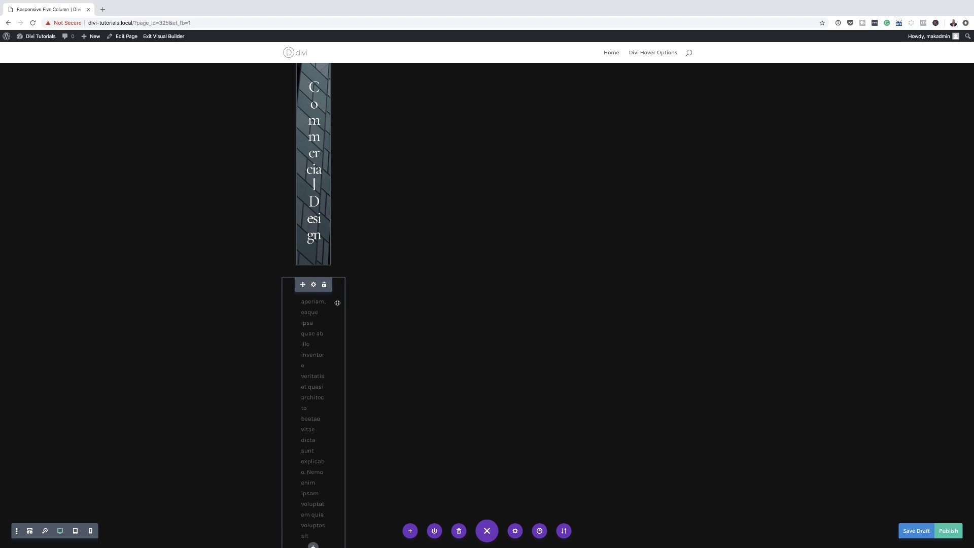
scroll(451, 310, up, 2)
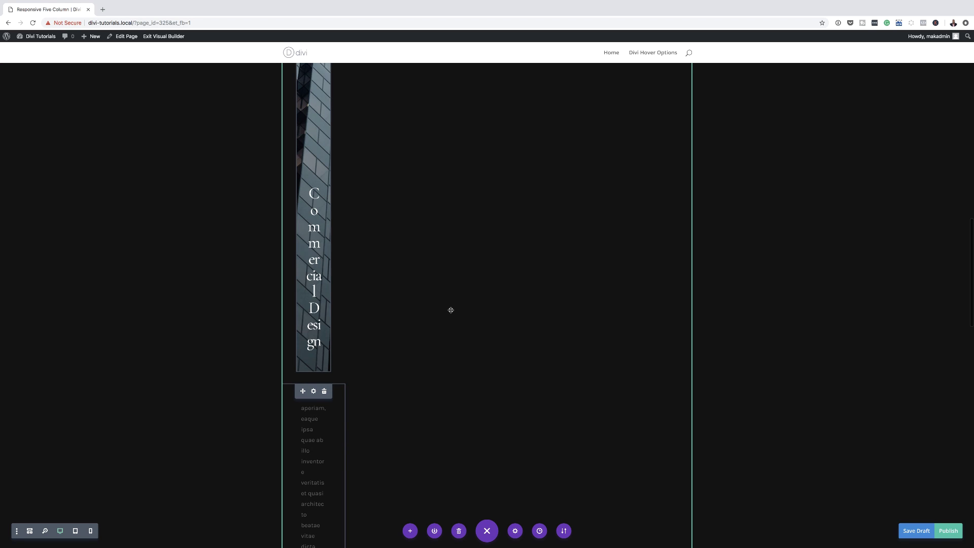
right_click(317, 398)
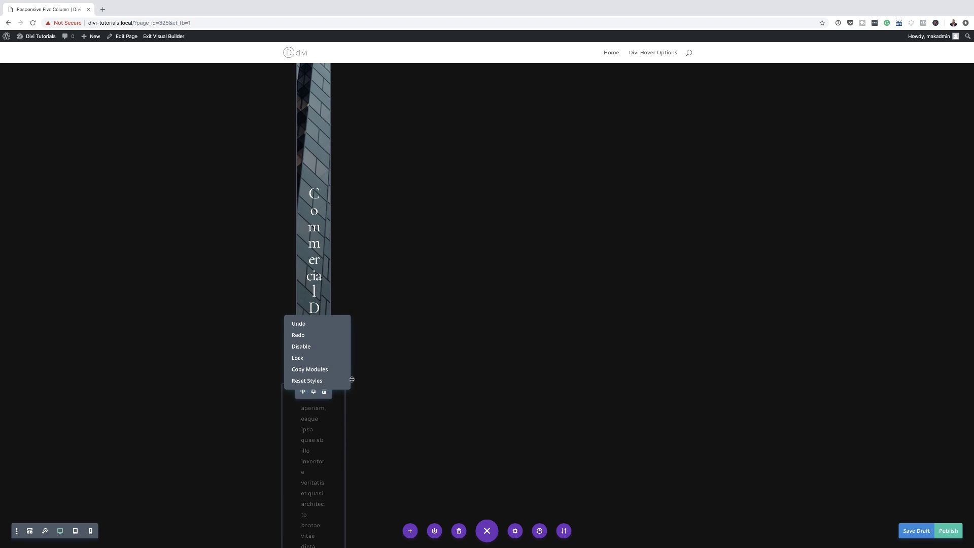
click(323, 374)
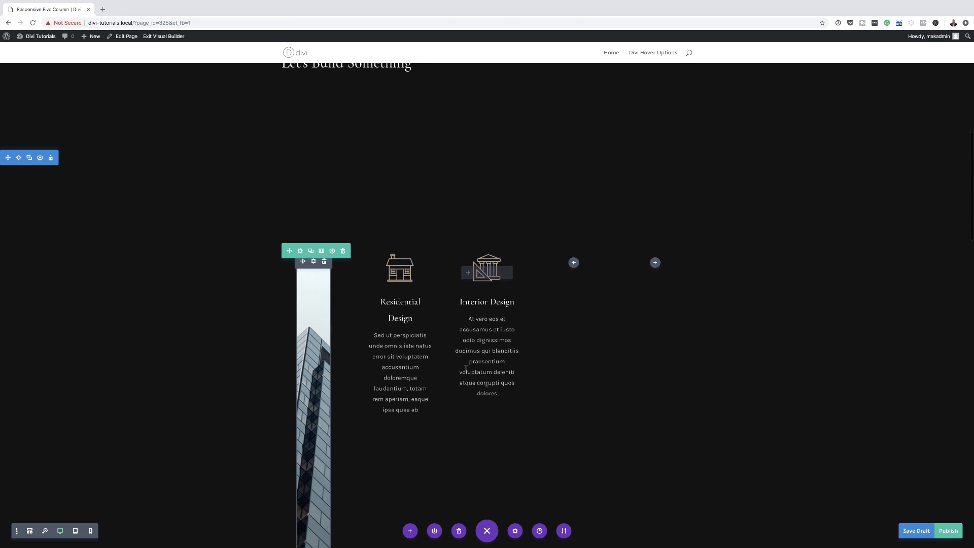
right_click(571, 268)
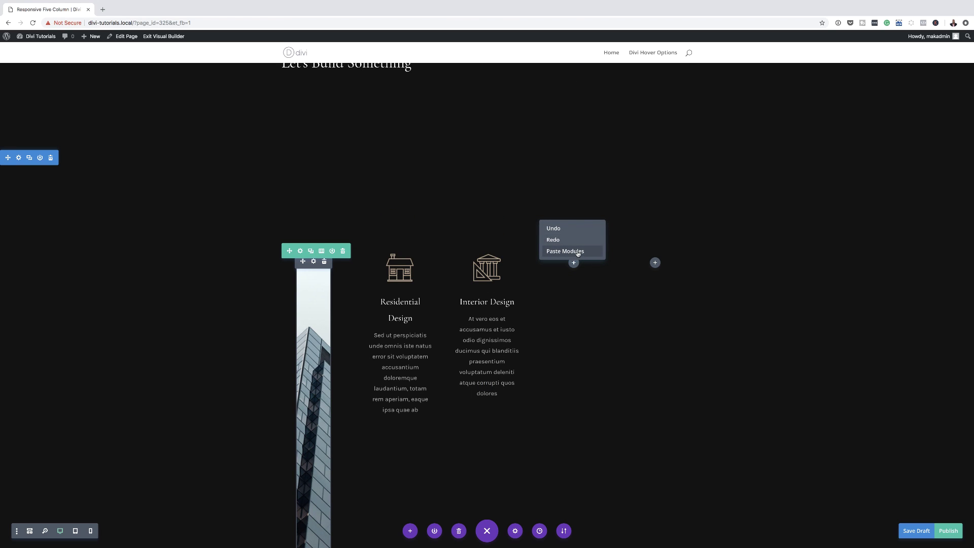
click(565, 250)
right_click(655, 265)
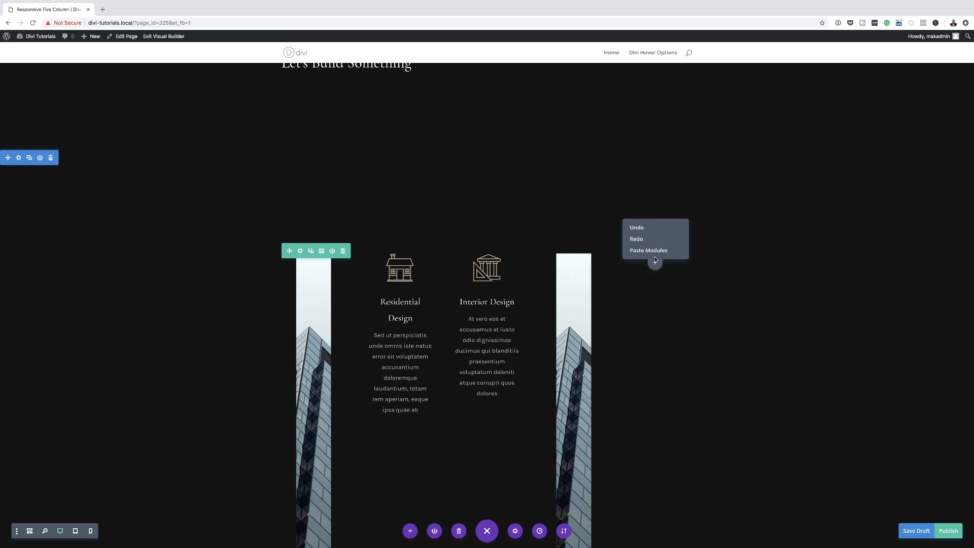
click(649, 250)
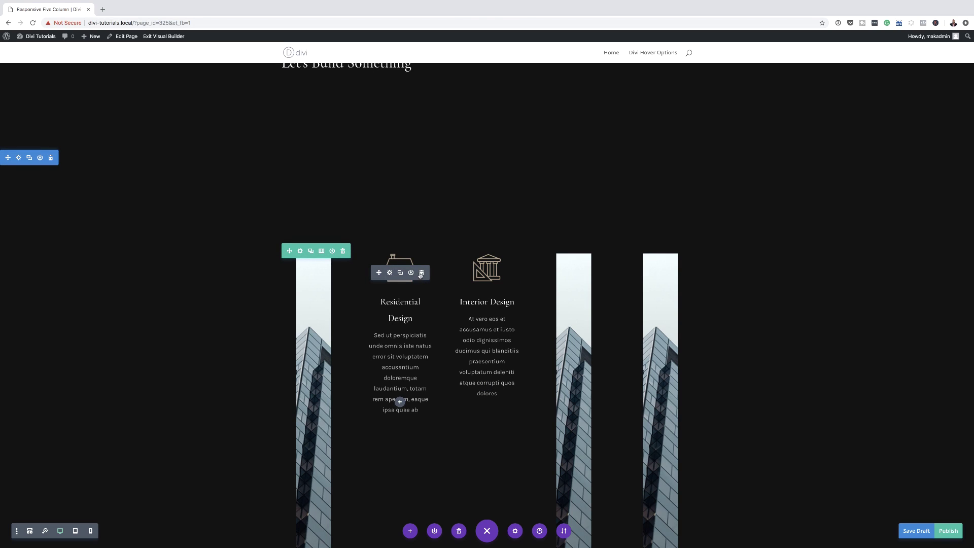
Step: Replace the Residential Design and Interior Design blurbs in the second and third columns with the copied blurb modules
click(422, 274)
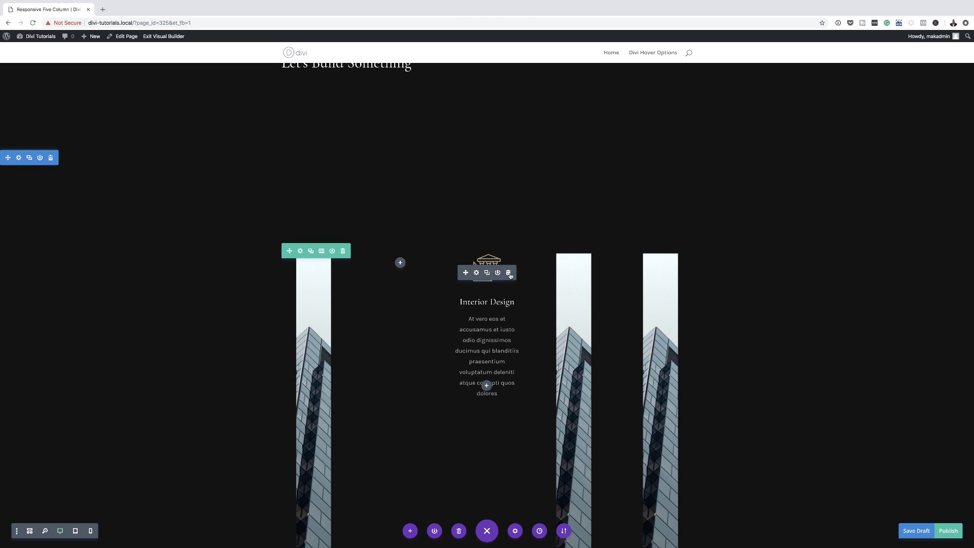
click(508, 273)
right_click(399, 263)
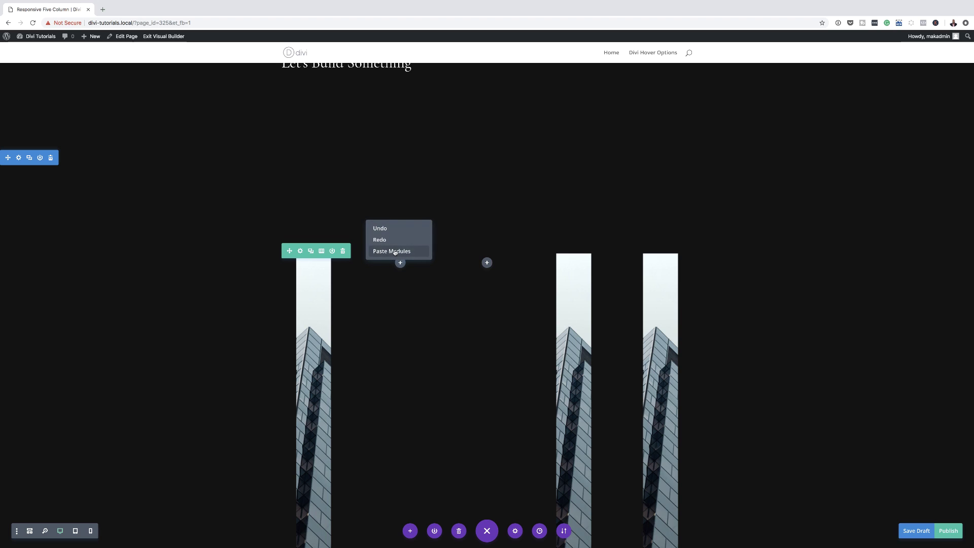
click(394, 251)
right_click(486, 263)
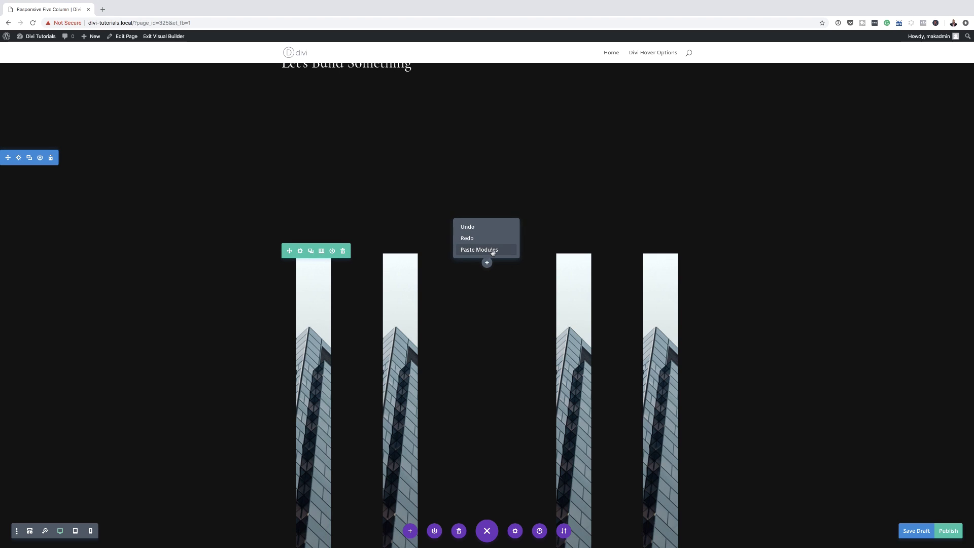
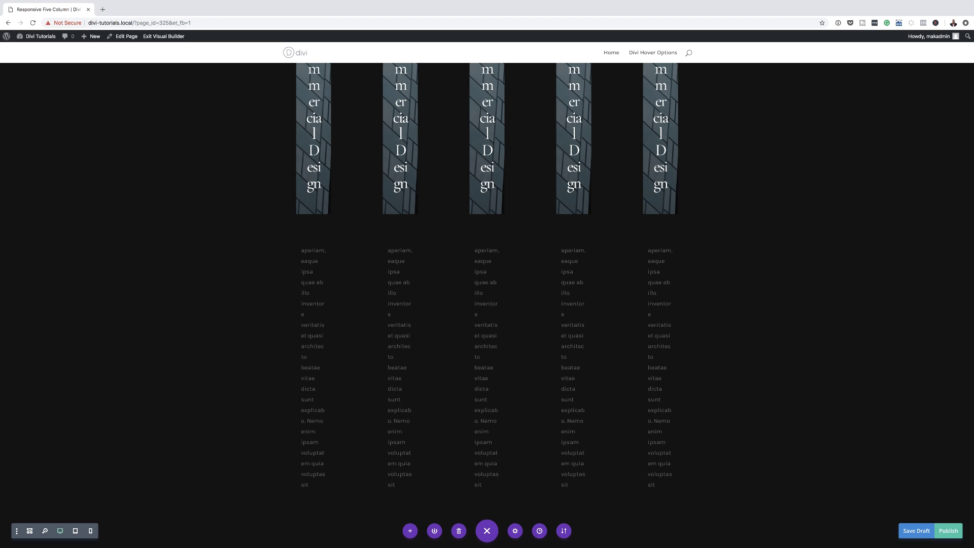
Step: Set the background color of the section holding the five columns to white (#ffffff)
scroll(393, 263, up, 10)
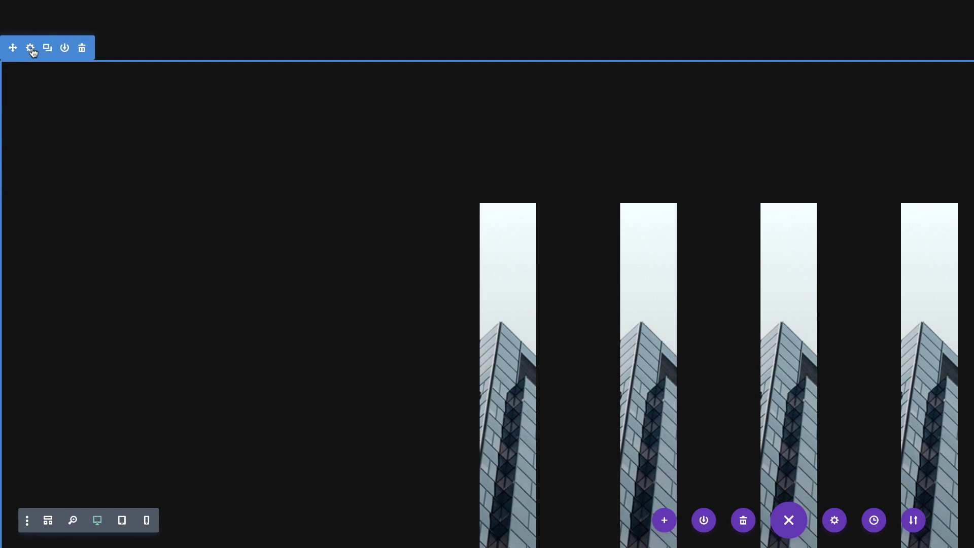
click(31, 48)
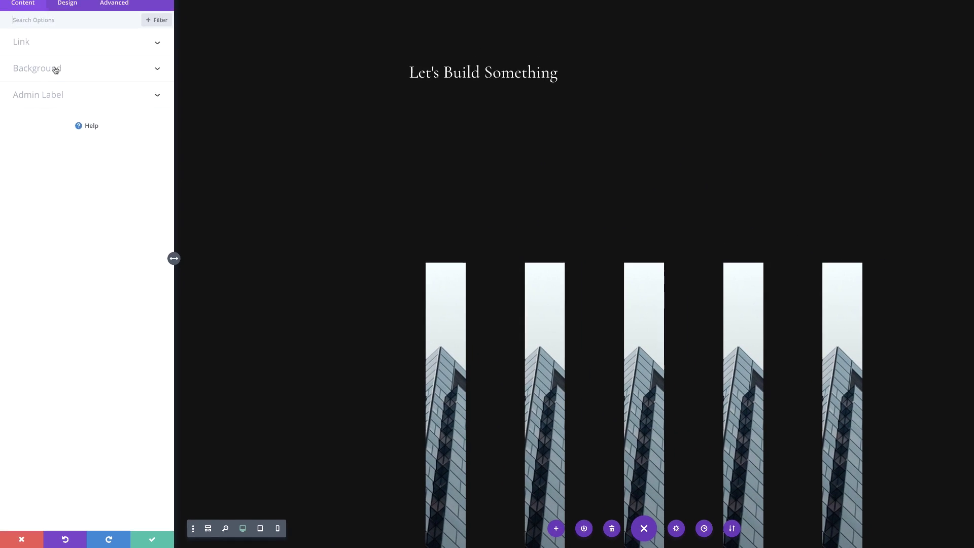
click(53, 95)
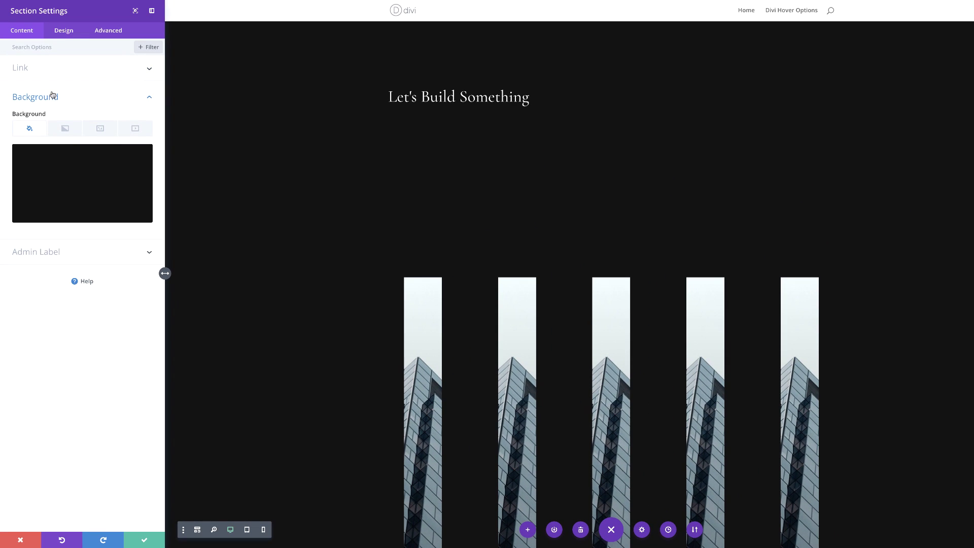
click(71, 171)
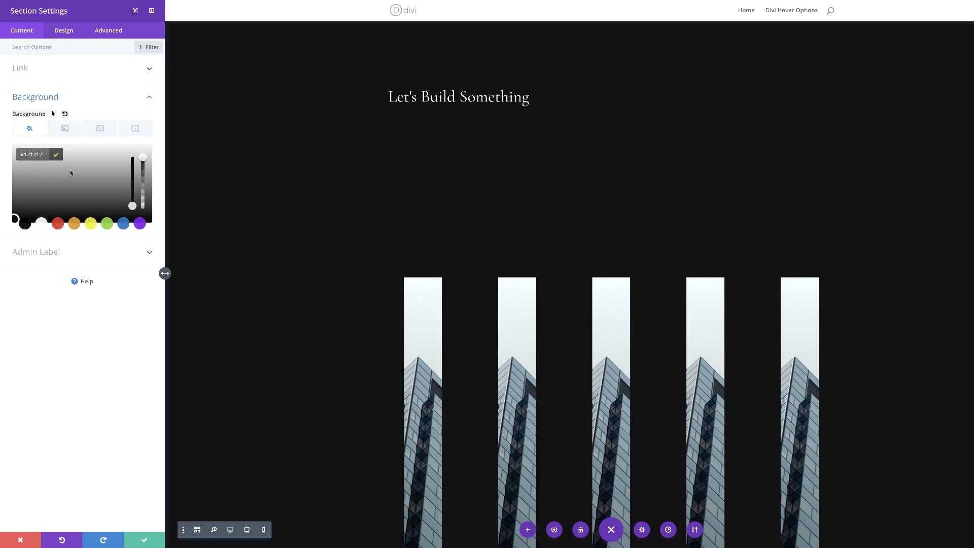
click(42, 225)
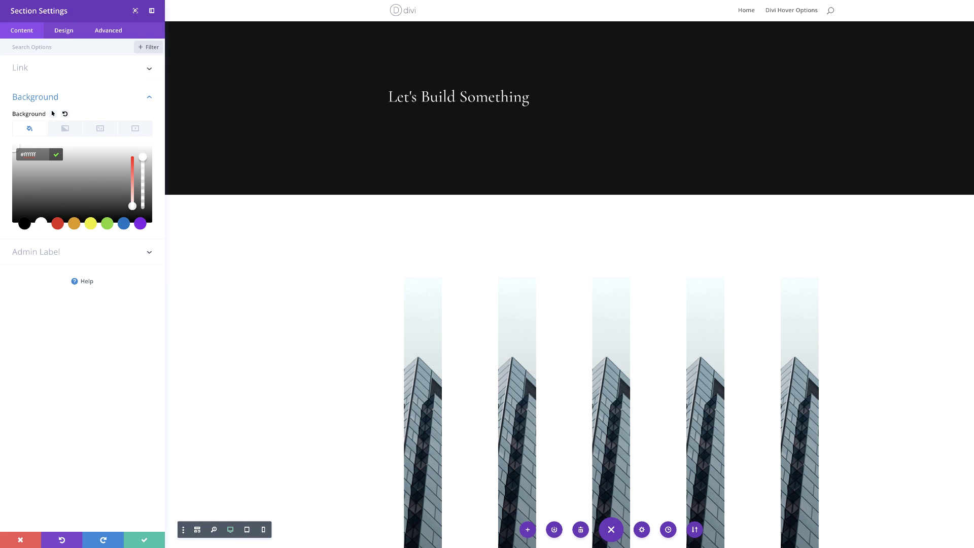
Step: Set the section's bottom custom padding to 5vw and clear its top, left and right padding
click(66, 33)
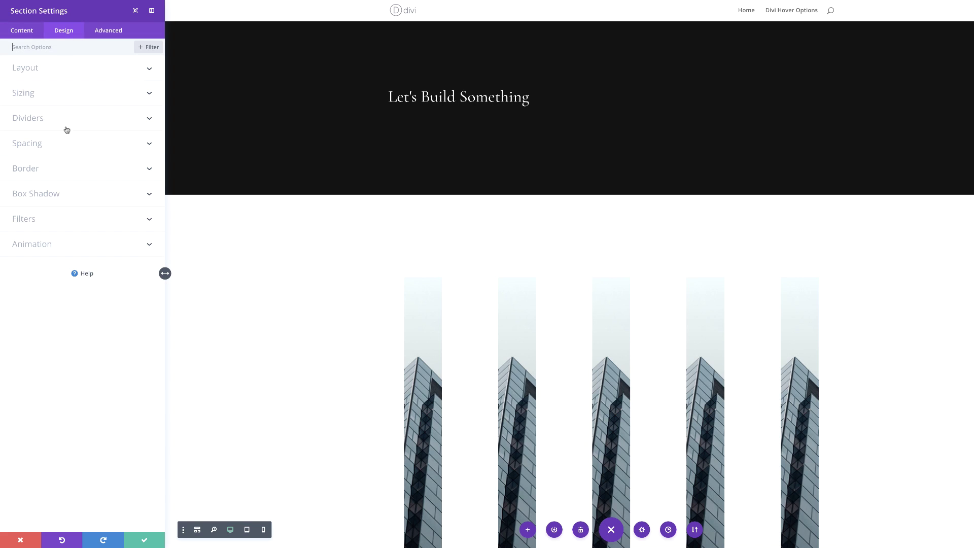
click(41, 147)
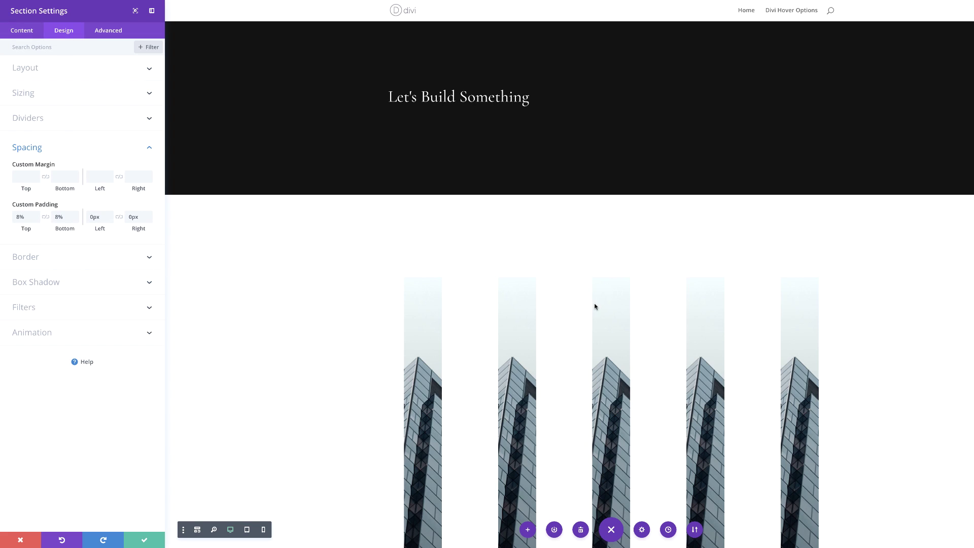
double_click(58, 216)
text(5vw)
double_click(27, 217)
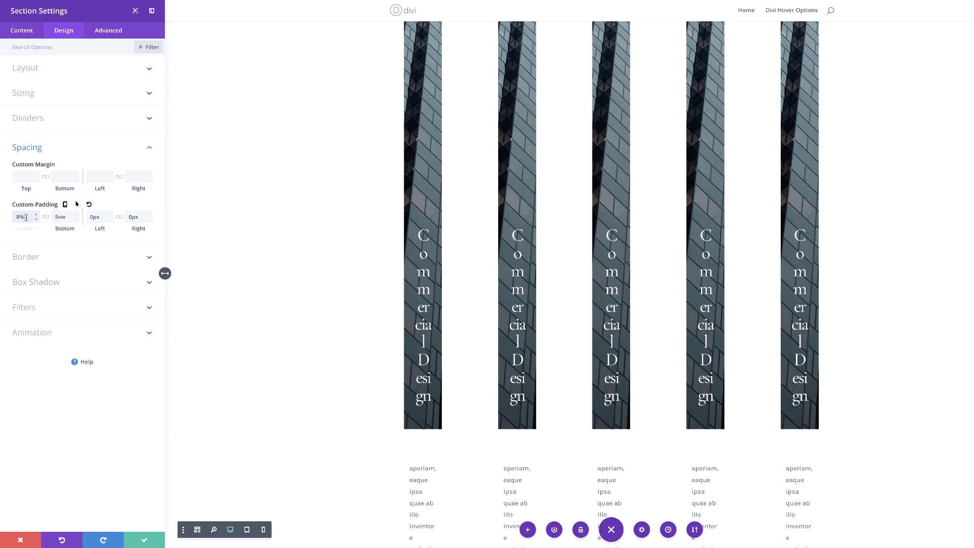
double_click(101, 216)
key(BackSpace)
key(Tab)
key(BackSpace)
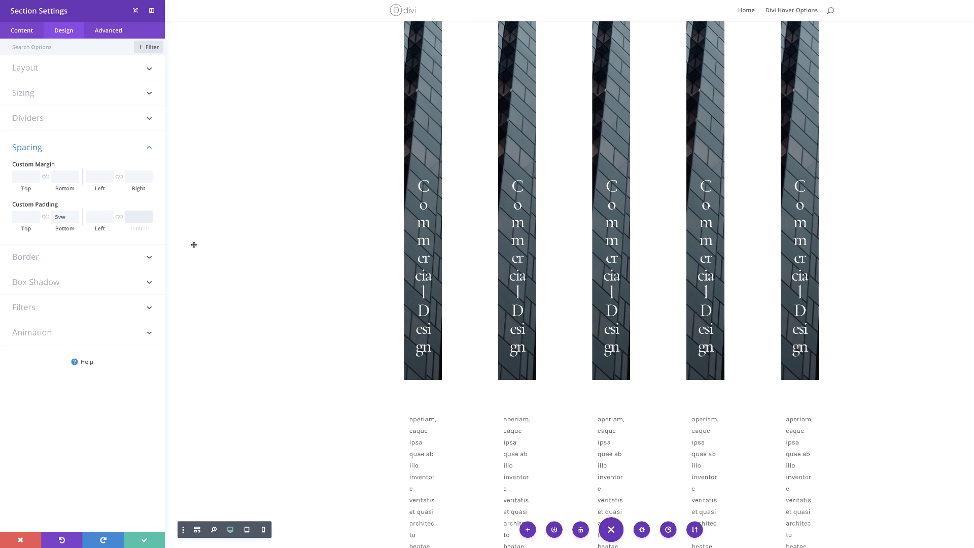
Step: Give the section an inner box shadow with a vertical position of -200px
click(62, 284)
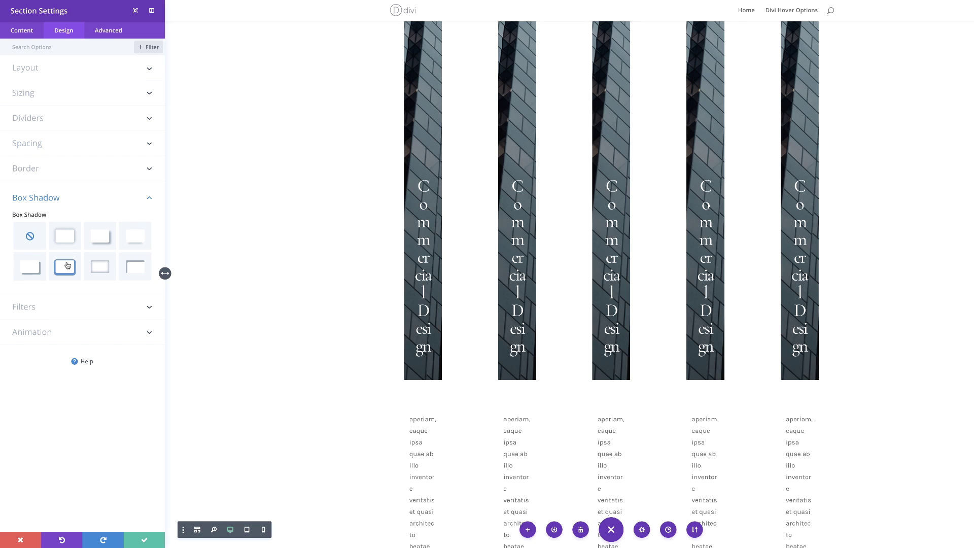
click(101, 278)
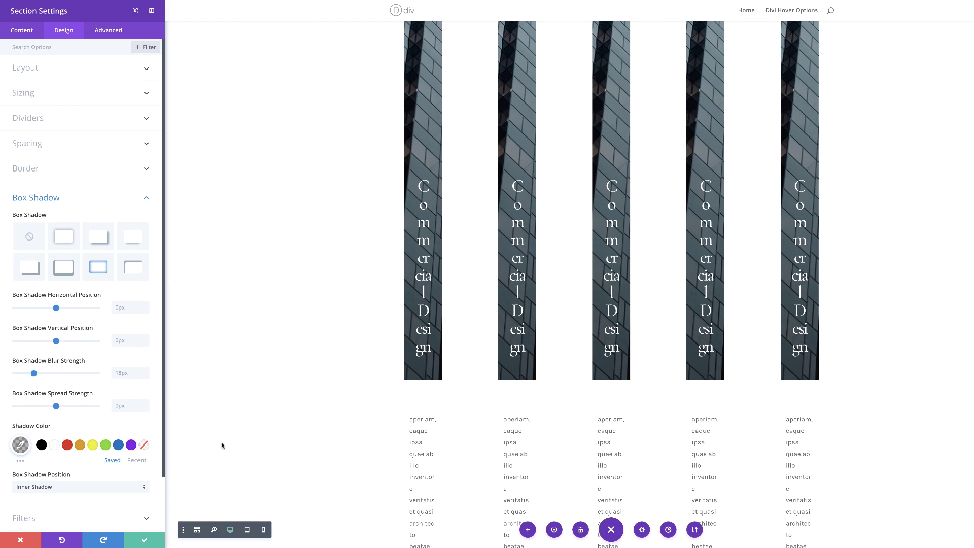
click(117, 341)
text(-200)
click(129, 406)
click(100, 392)
Step: Set the section's box shadow color to #121212 and save the section settings
click(21, 445)
click(58, 425)
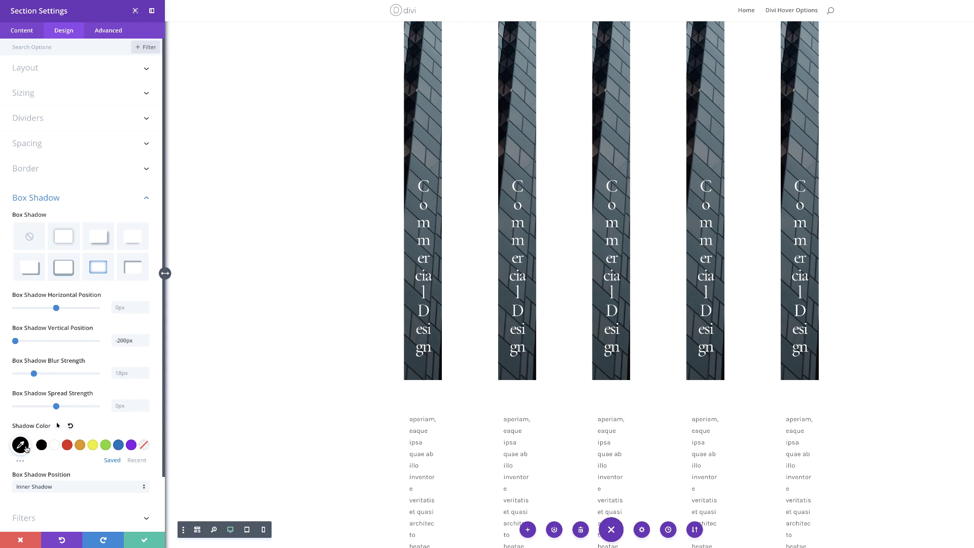
click(20, 445)
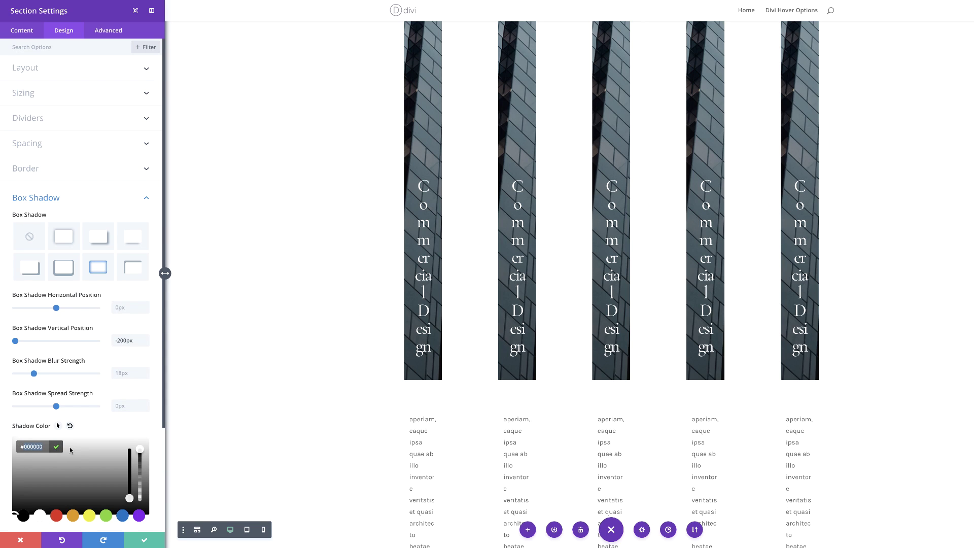
scroll(142, 357, down, 3)
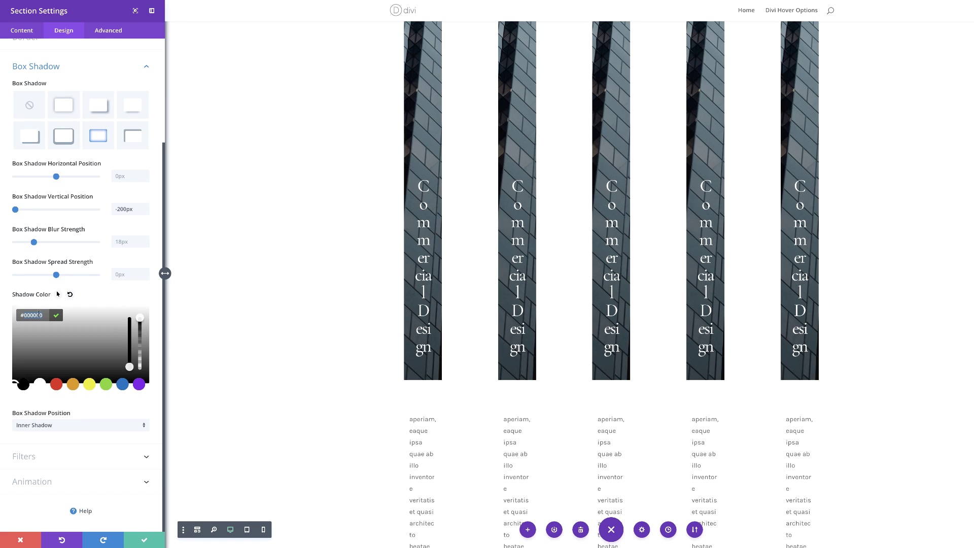
text(121212)
click(144, 543)
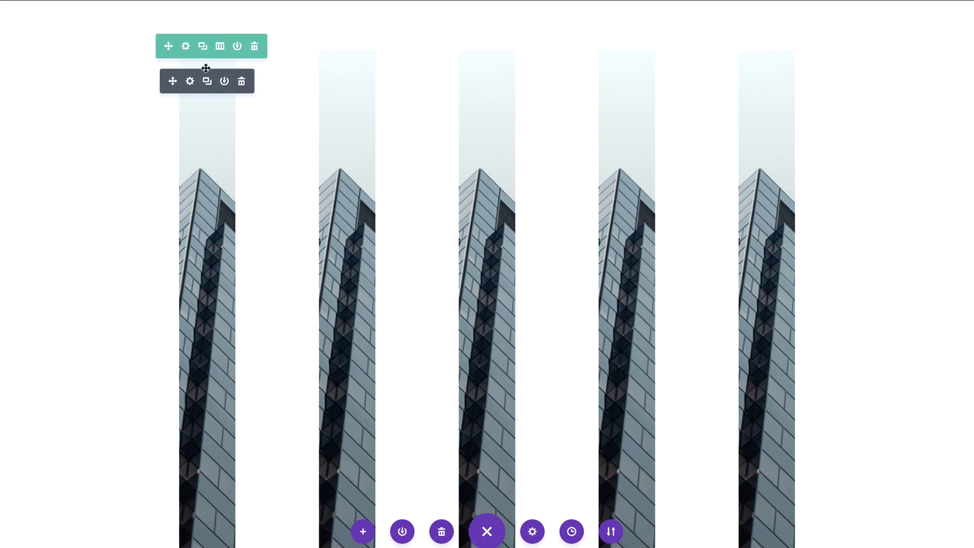
Step: Set the background color of the row holding the five columns to white (#ffffff)
click(186, 46)
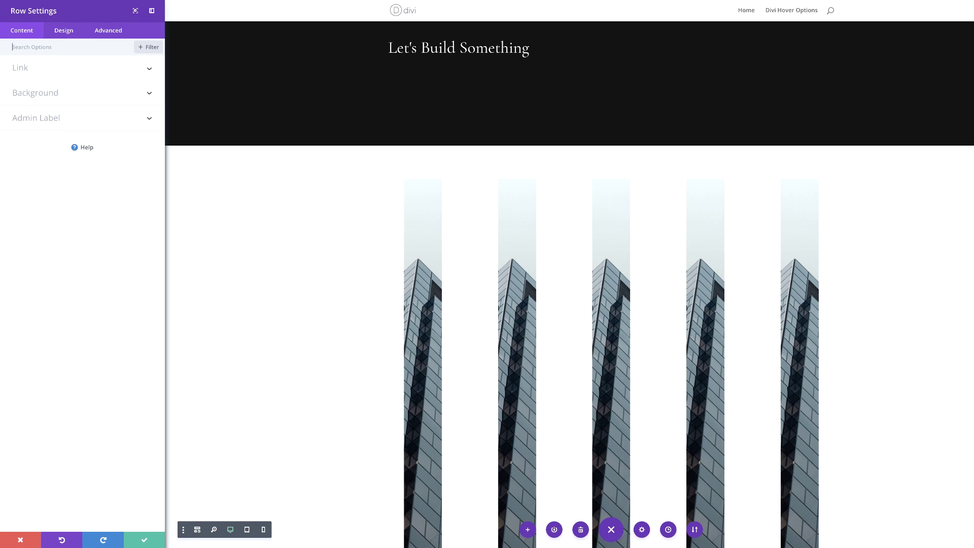
click(46, 92)
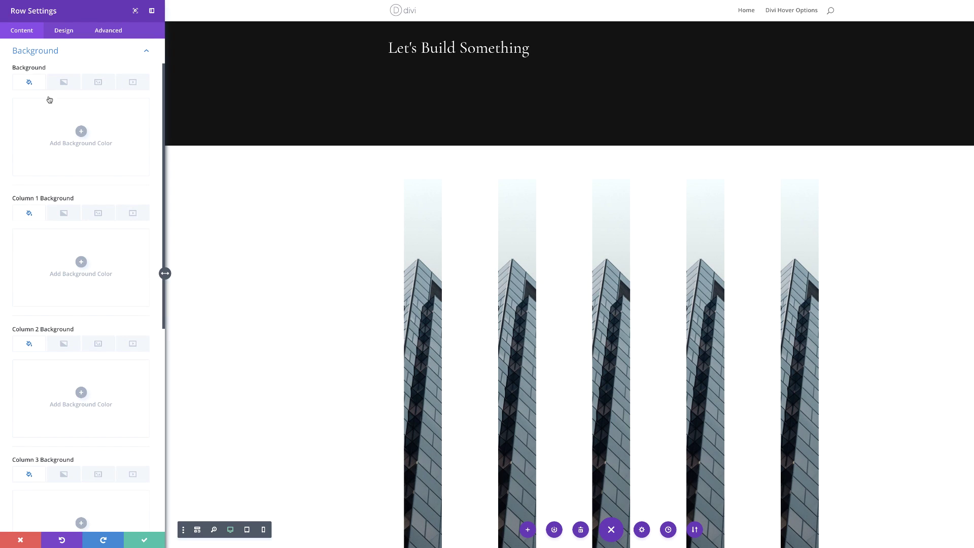
click(82, 132)
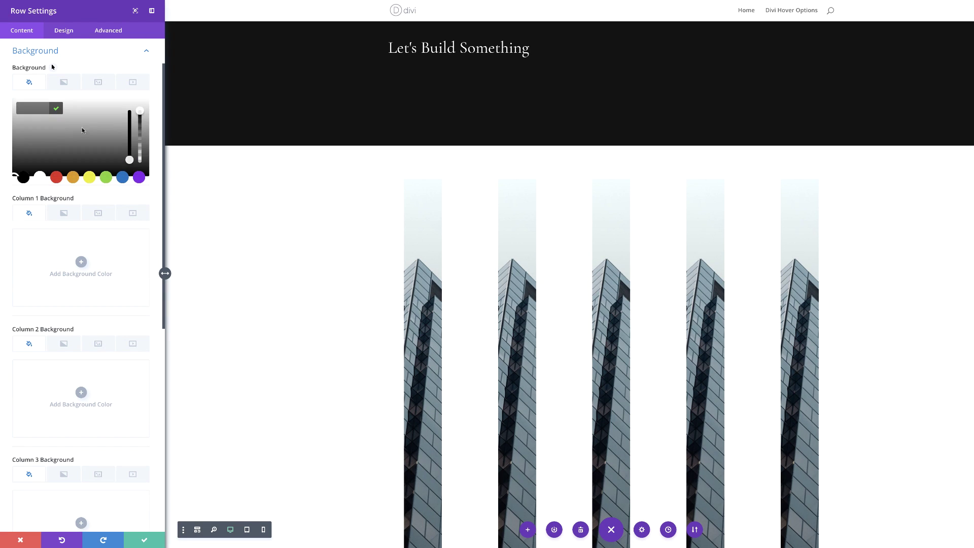
click(42, 176)
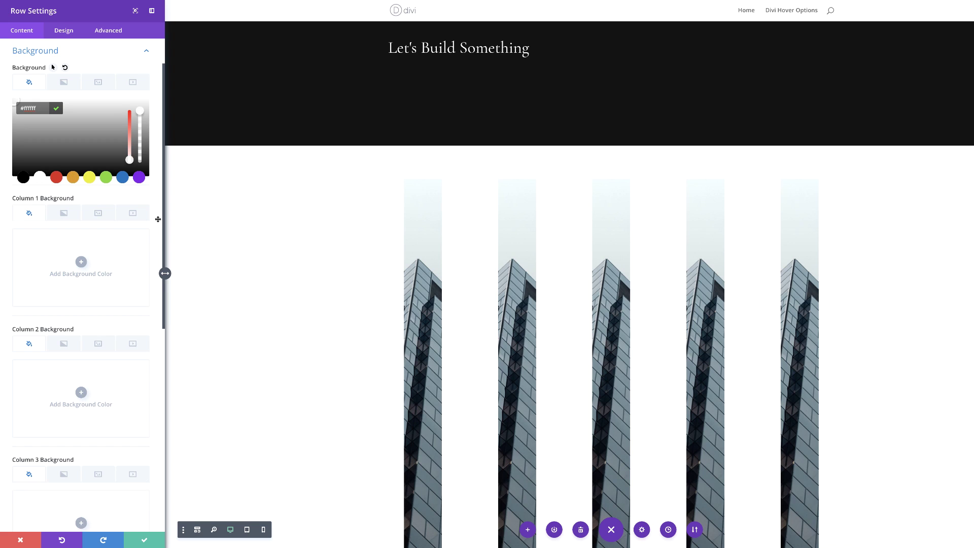
Step: Set the five-column row's alignment to center
click(64, 34)
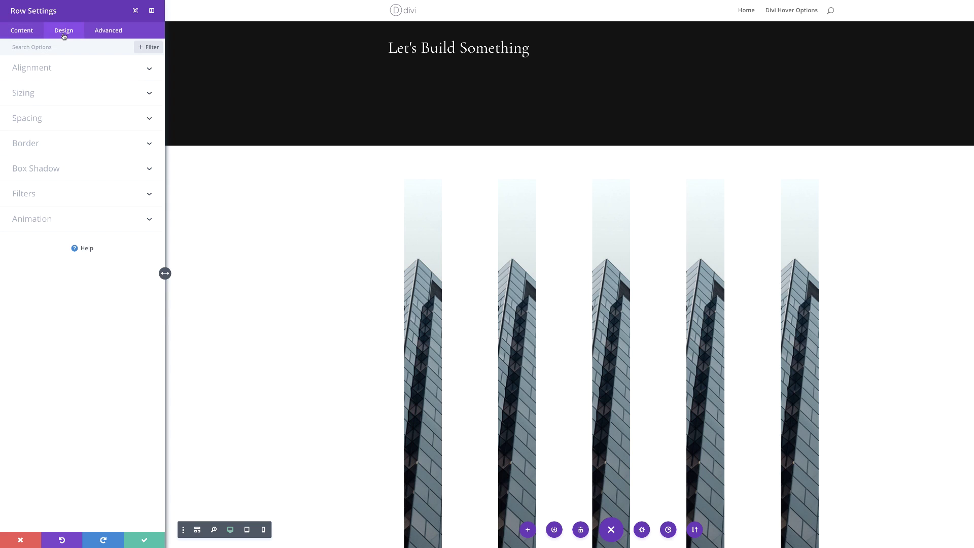
click(52, 73)
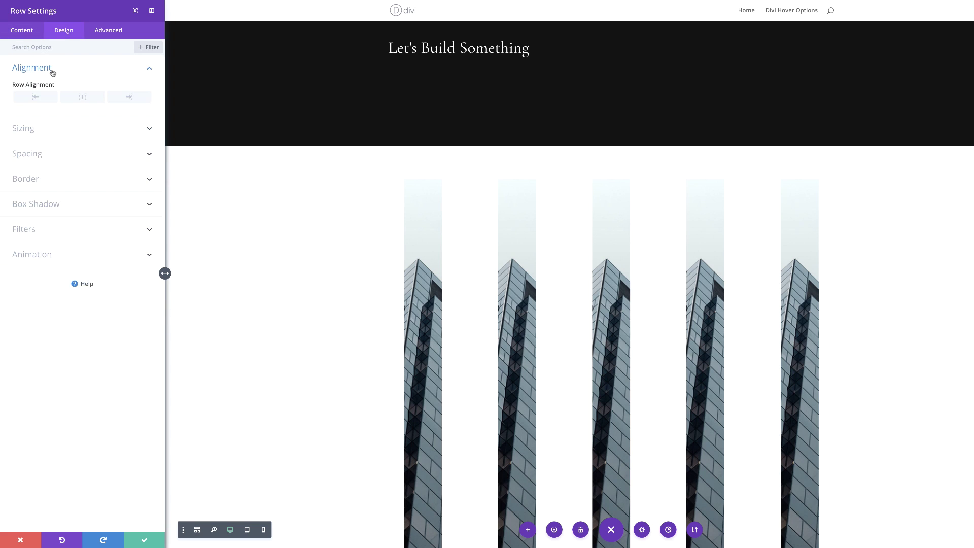
click(87, 102)
Step: Give the five-column row a custom width of 89% and a custom gutter width of 1
click(81, 34)
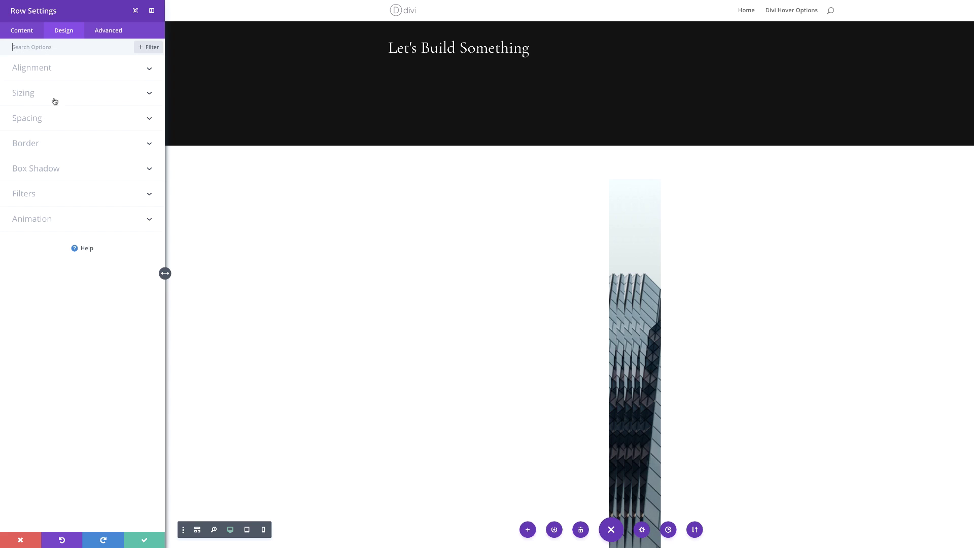
click(28, 95)
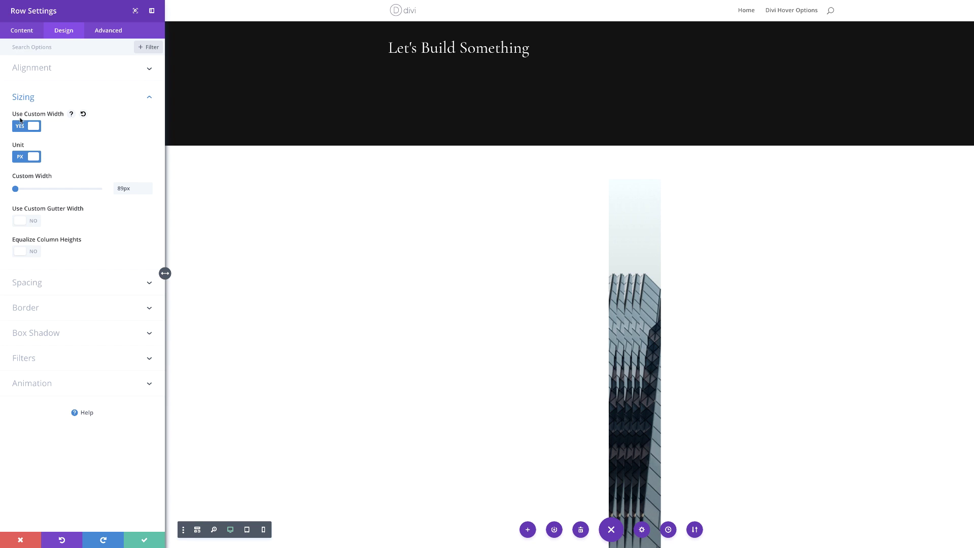
click(19, 158)
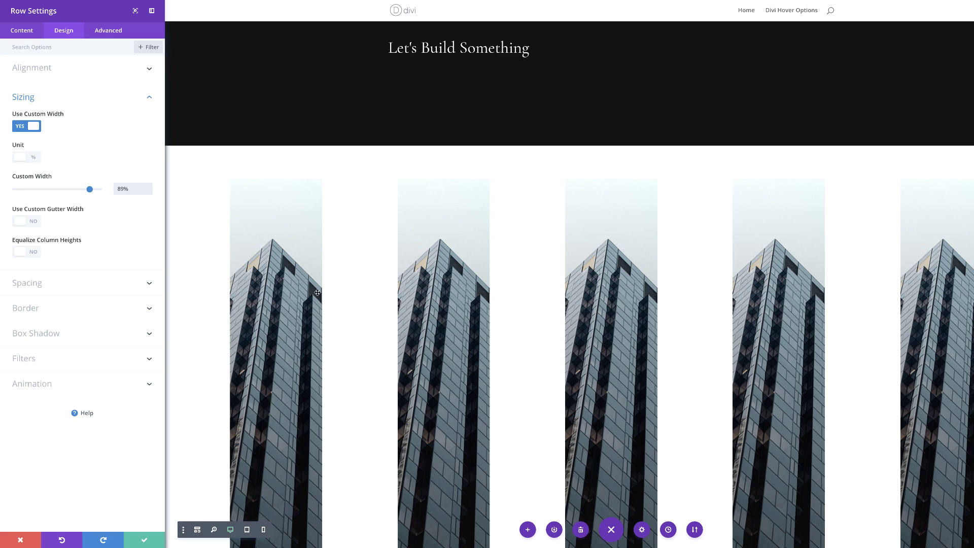
click(33, 223)
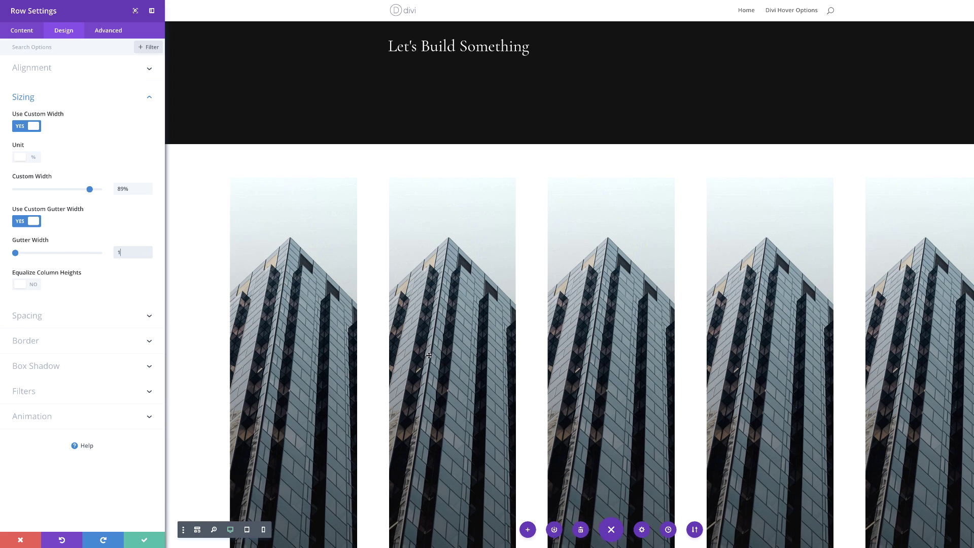
scroll(429, 355, down, 5)
scroll(428, 355, up, 1)
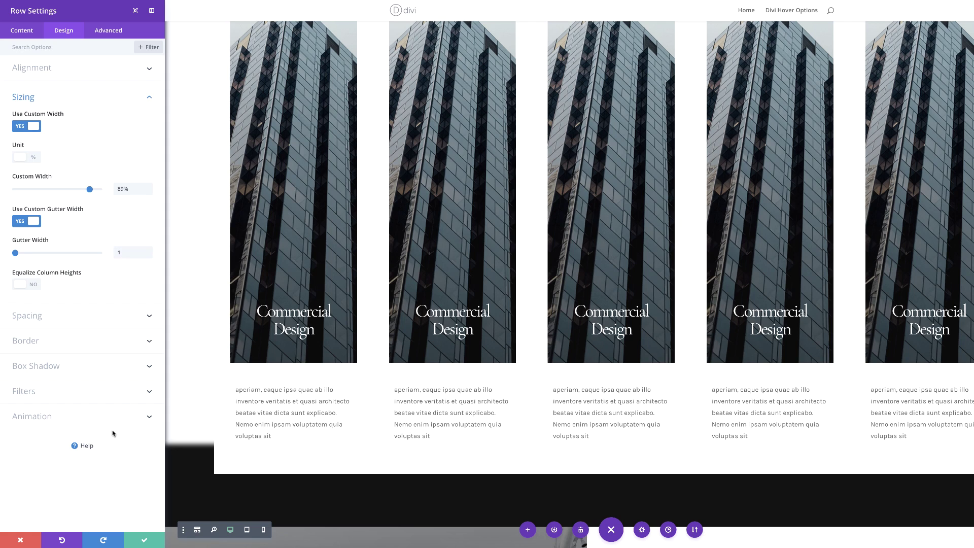
Step: Set the five-column row's top custom margin to -10vw
click(34, 317)
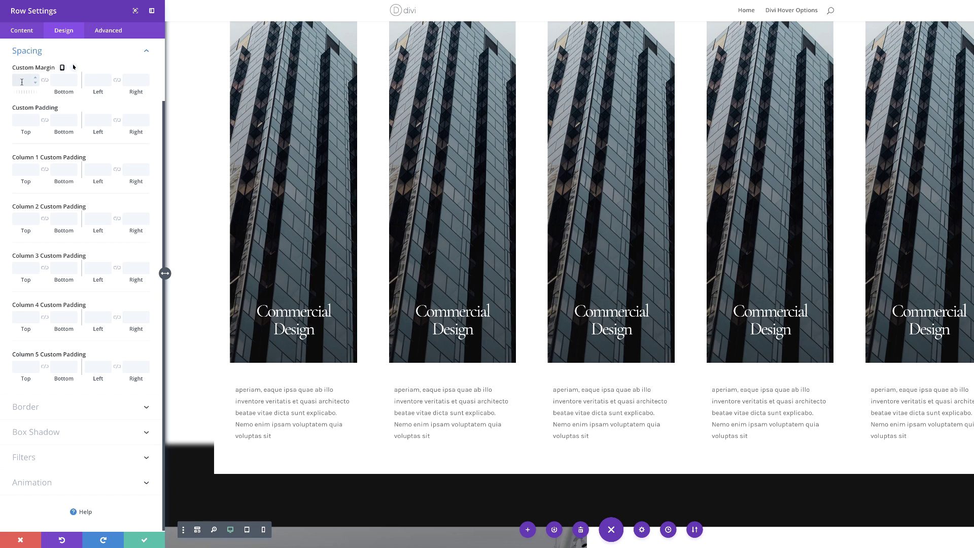
click(22, 81)
text(-10vw)
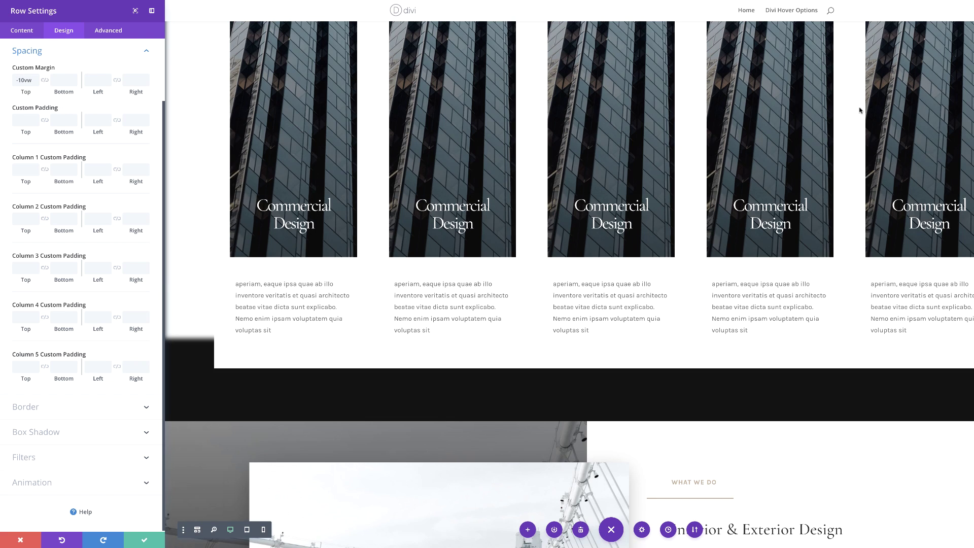
Step: Set the row's custom padding to 3vw at the top and bottom and 1.5vw at the left and right
click(45, 120)
click(22, 121)
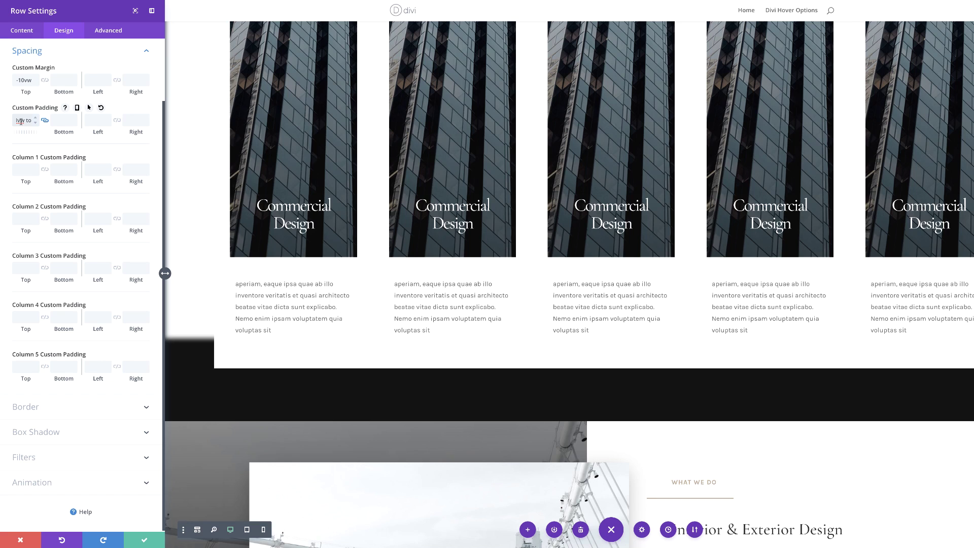
drag(43, 138, 42, 136)
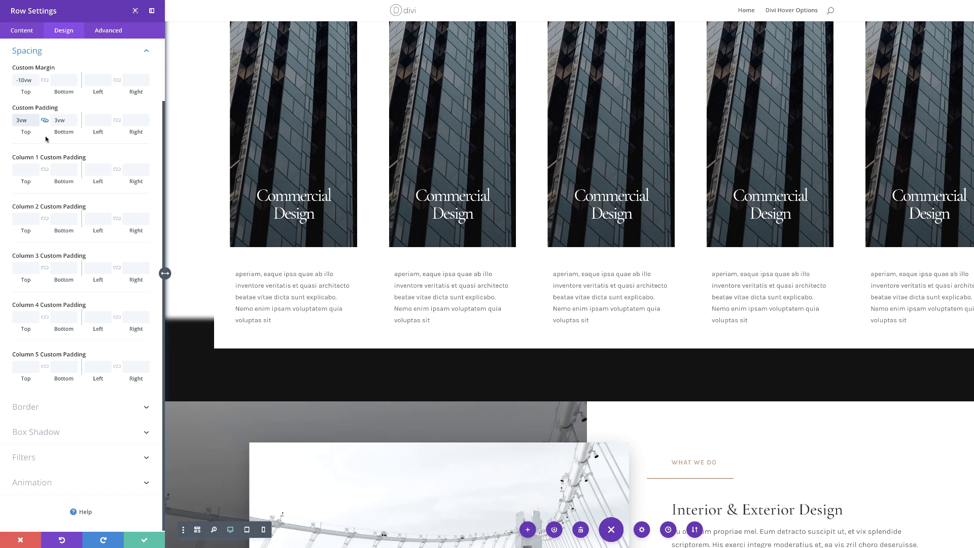
key(BackSpace)
key(BackSpace)
text(vw)
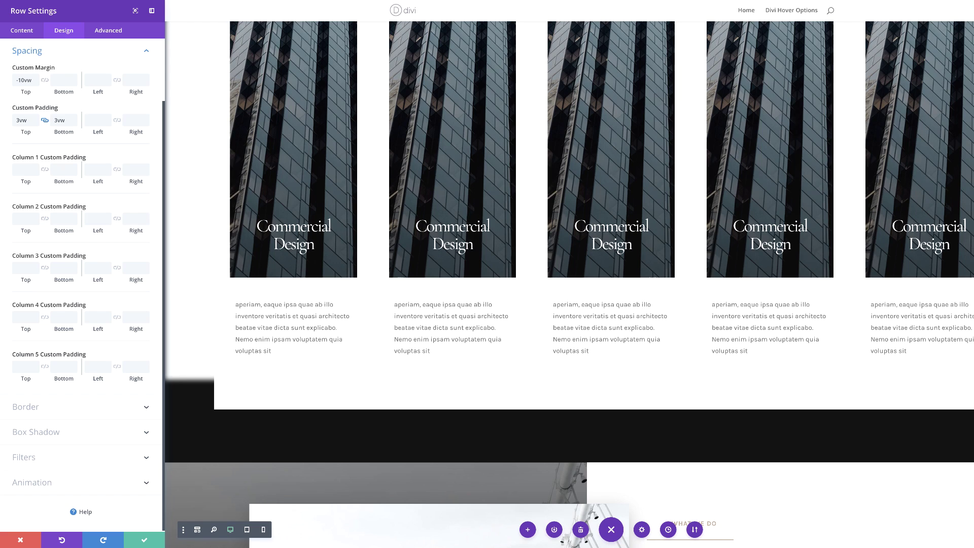
click(117, 120)
click(94, 121)
text(1.5vw)
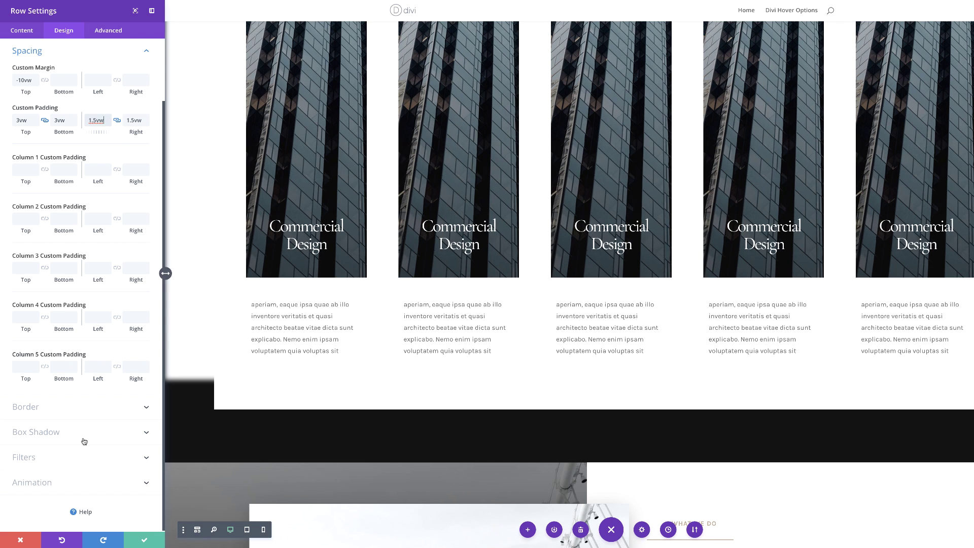
Step: Give the row an outer box shadow using the first preset with a blur strength of 80px, and save the row settings
click(51, 433)
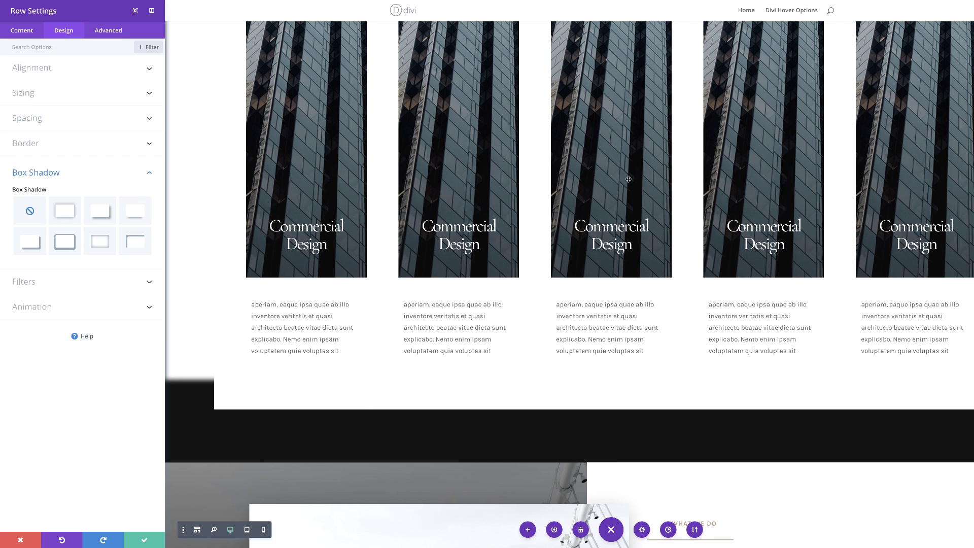
click(65, 215)
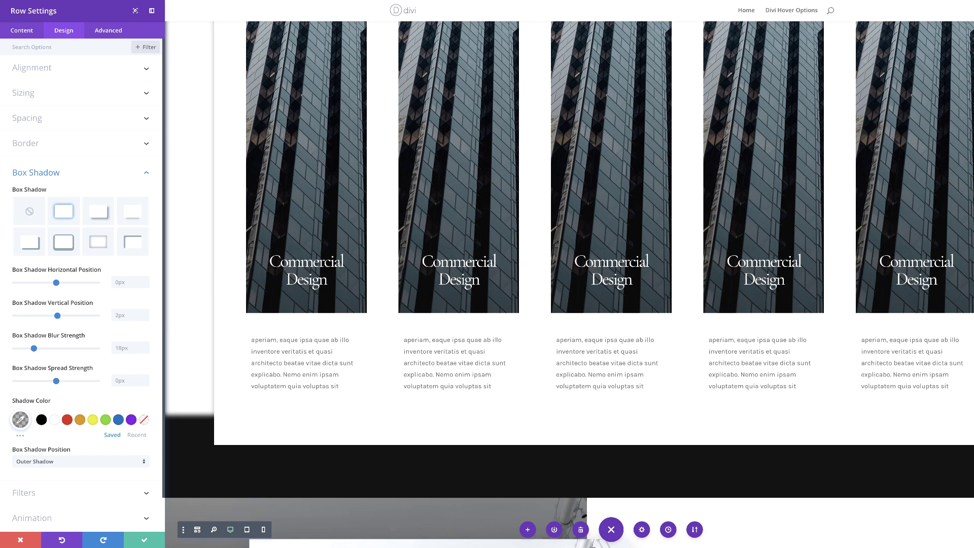
text(80px)
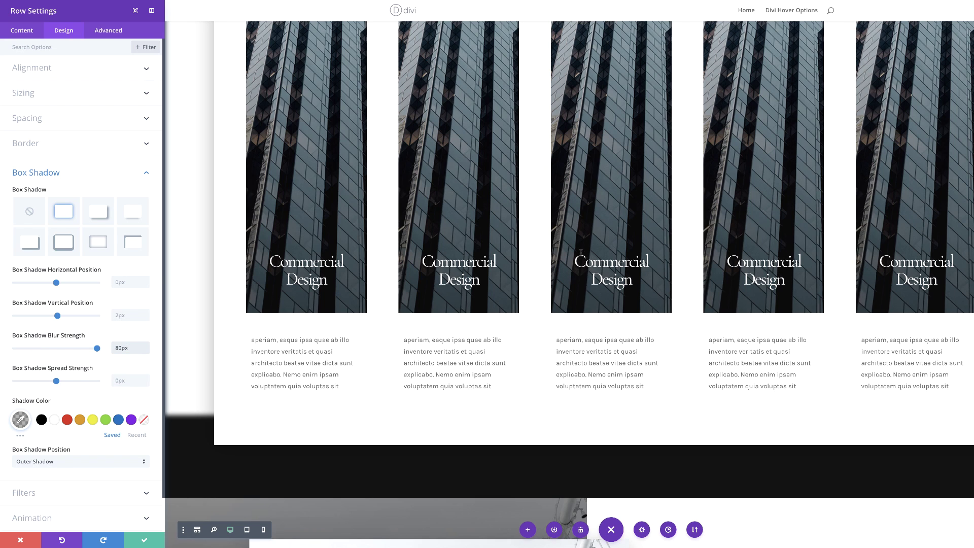
click(147, 538)
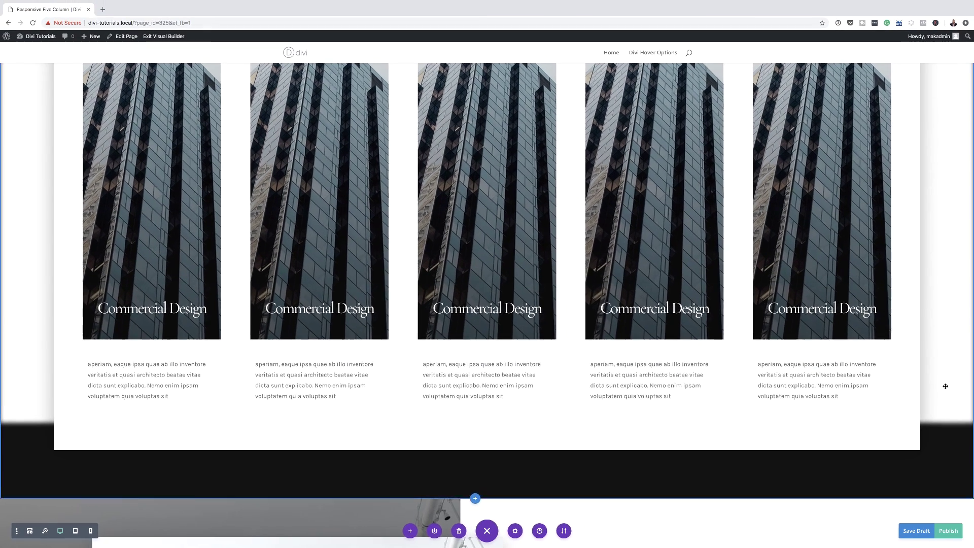
Step: Add a top divider in the layered mountain style to the dark "Let's Build Something" section
scroll(945, 386, up, 4)
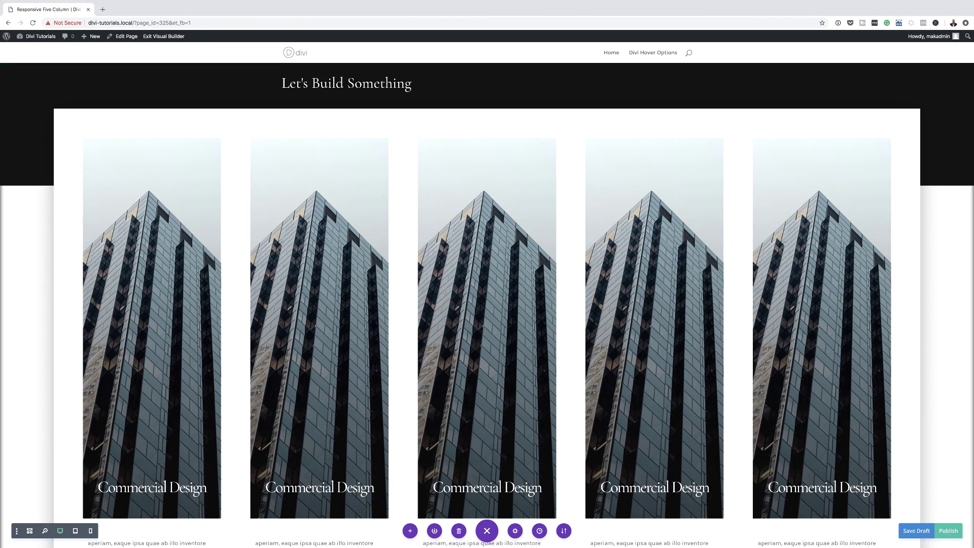
scroll(738, 251, up, 4)
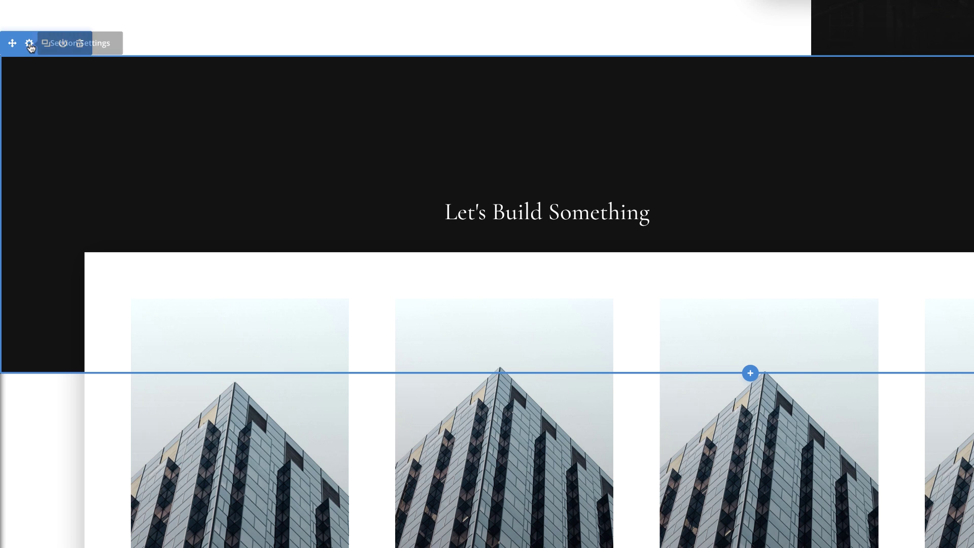
click(30, 44)
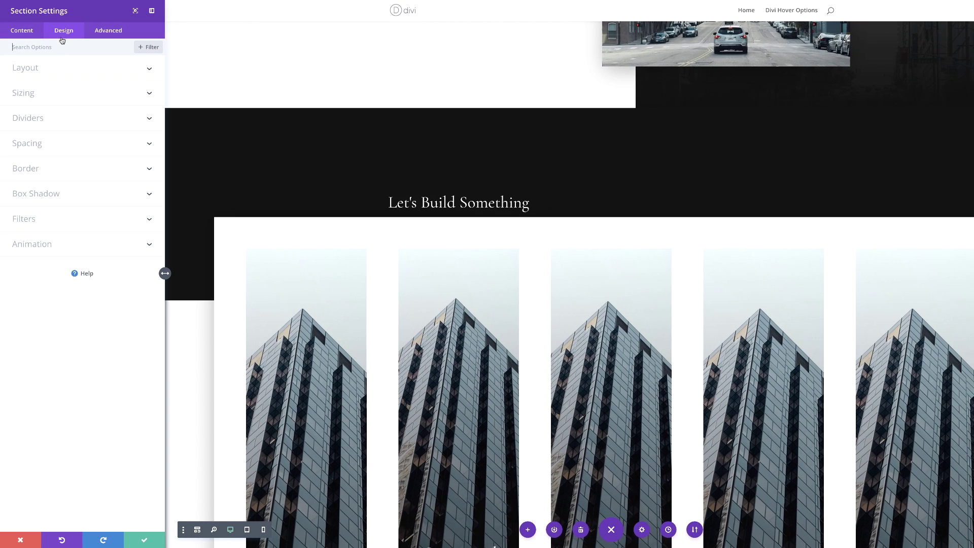
click(41, 119)
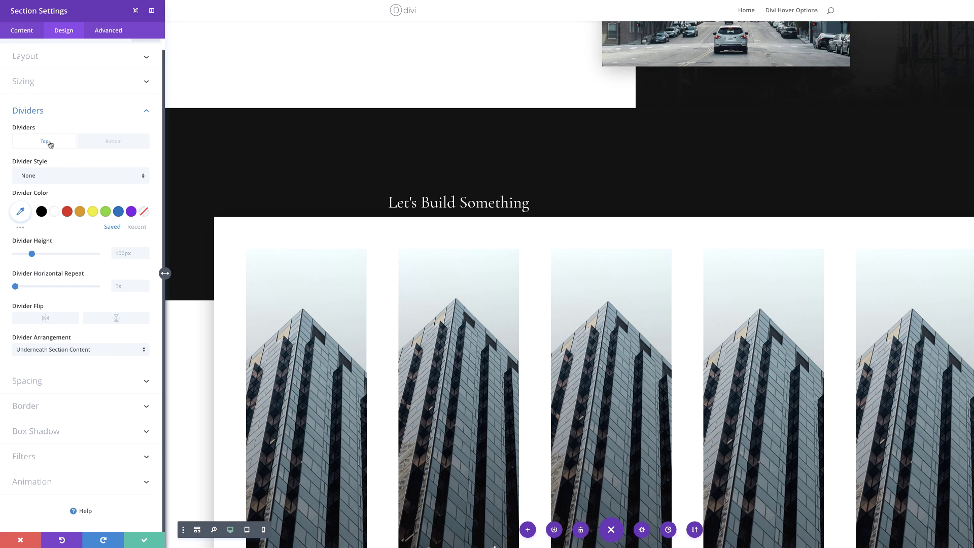
click(84, 176)
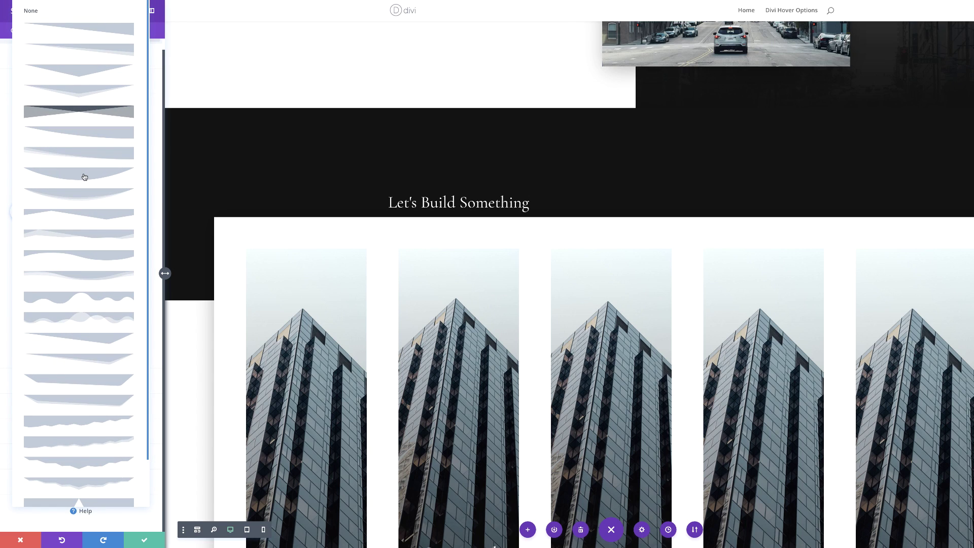
click(101, 235)
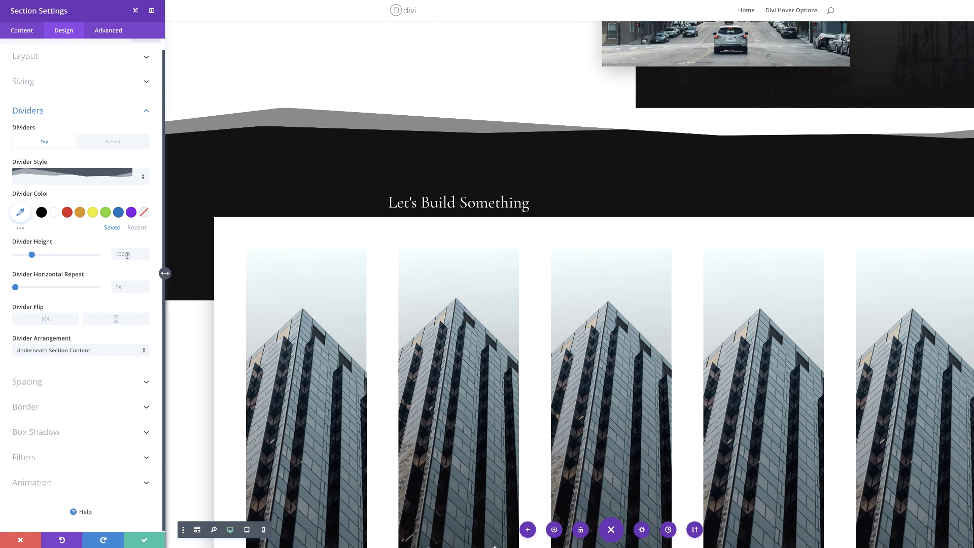
Step: Set the section's top divider height to 70vw and flip the divider vertically
click(126, 256)
text(70vw)
click(124, 320)
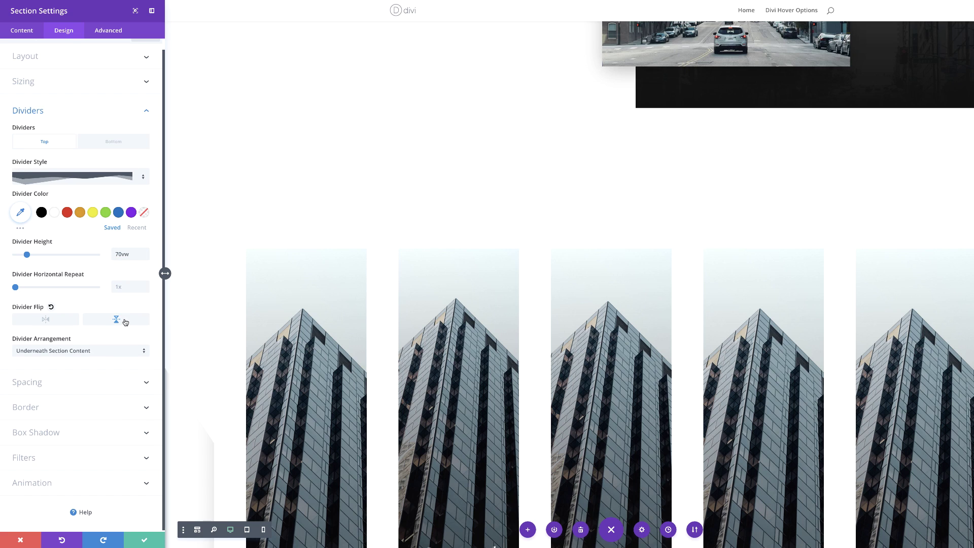
Step: Set the top divider's color to translucent black, rgba(0,0,0,0.12)
click(20, 212)
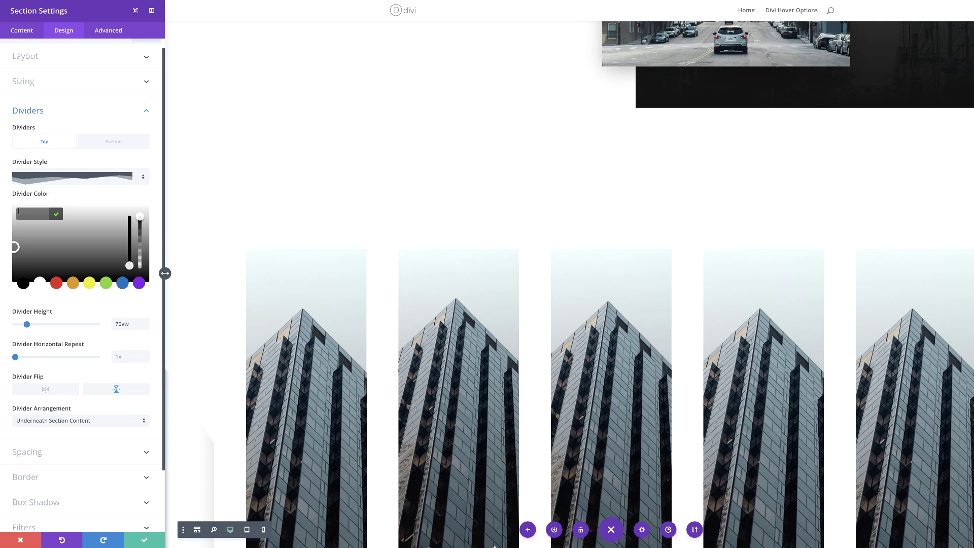
drag(141, 218, 146, 262)
scroll(414, 335, down, 1)
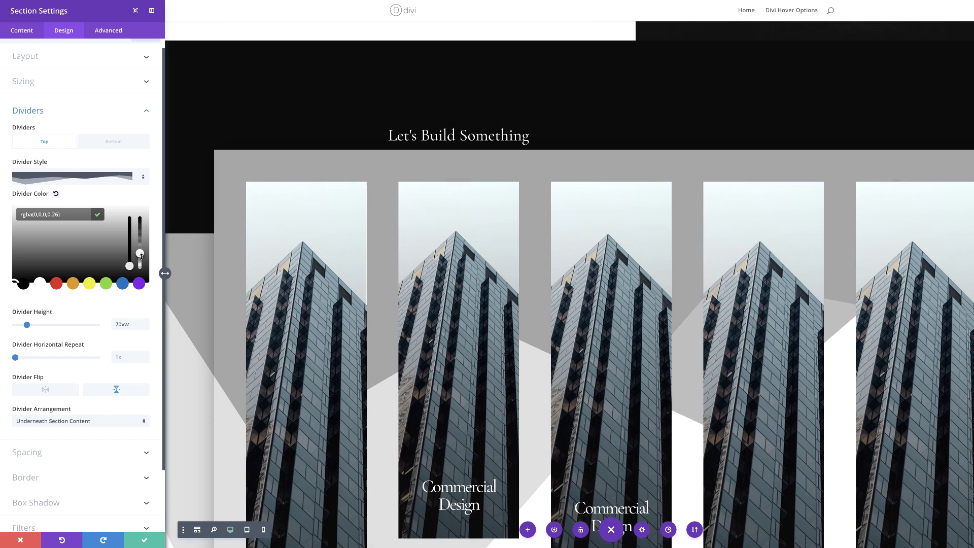
drag(143, 258, 143, 263)
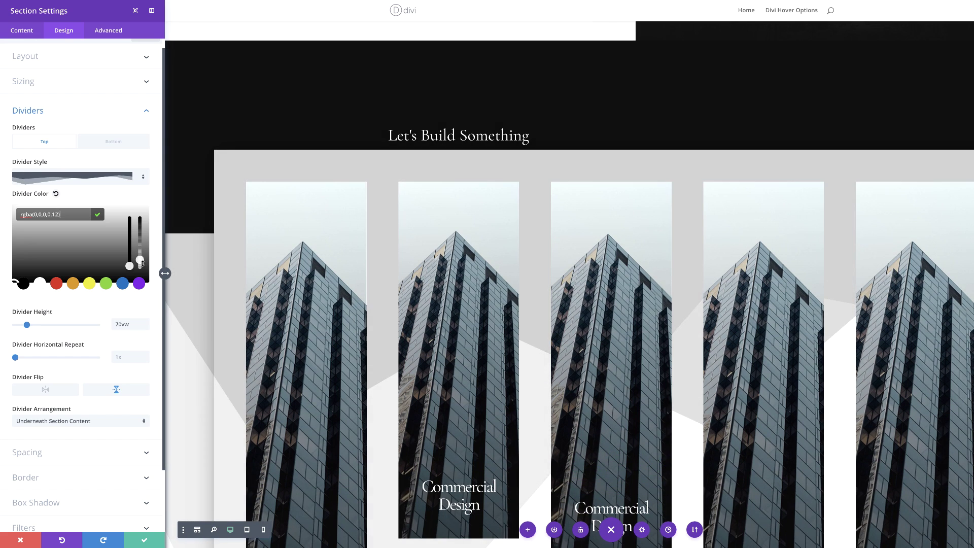
Step: Save the "Let's Build Something" section settings and publish the page
scroll(695, 262, down, 5)
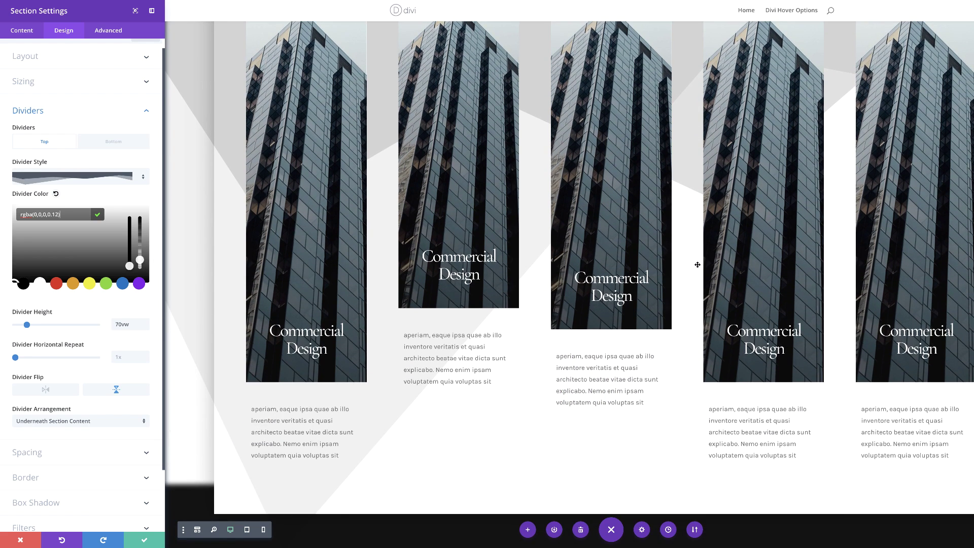
scroll(696, 265, up, 2)
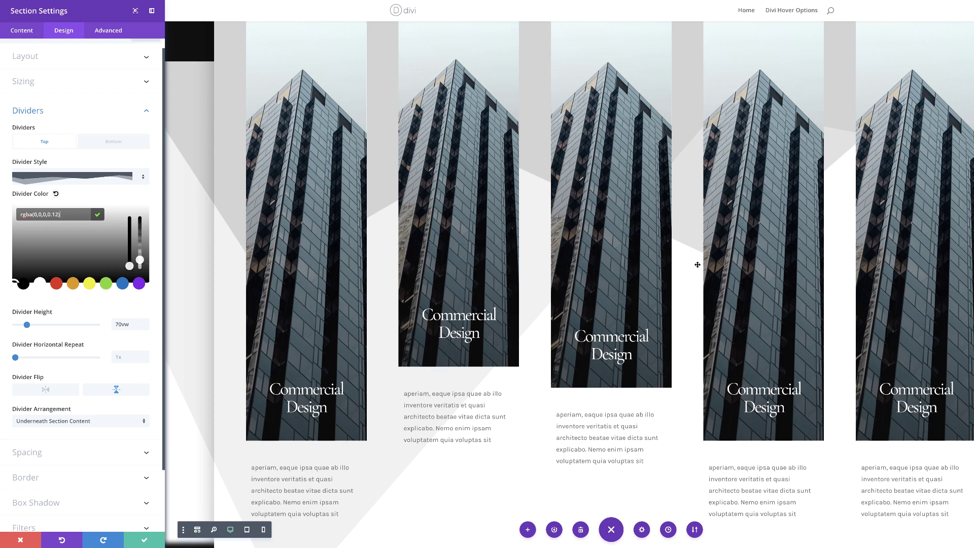
scroll(697, 265, up, 1)
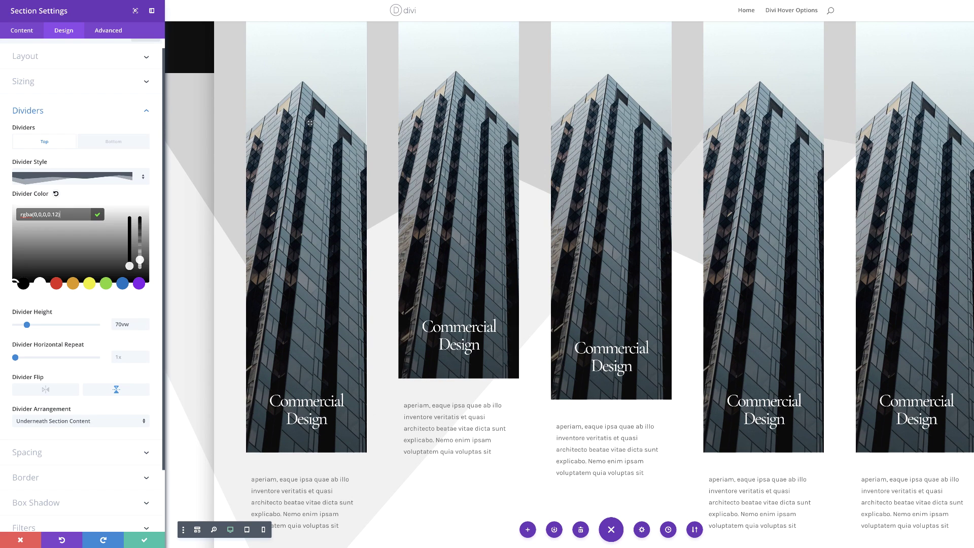
scroll(615, 316, up, 7)
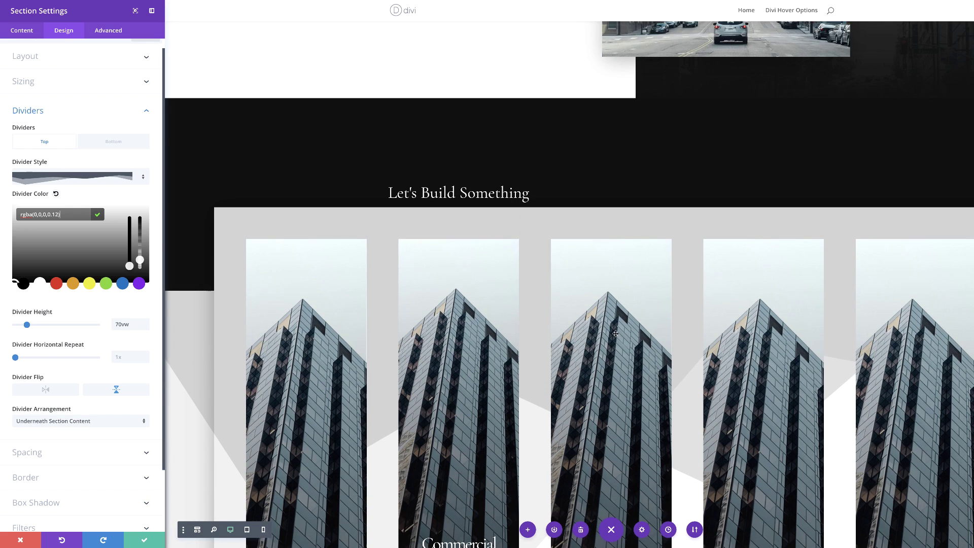
scroll(617, 329, down, 2)
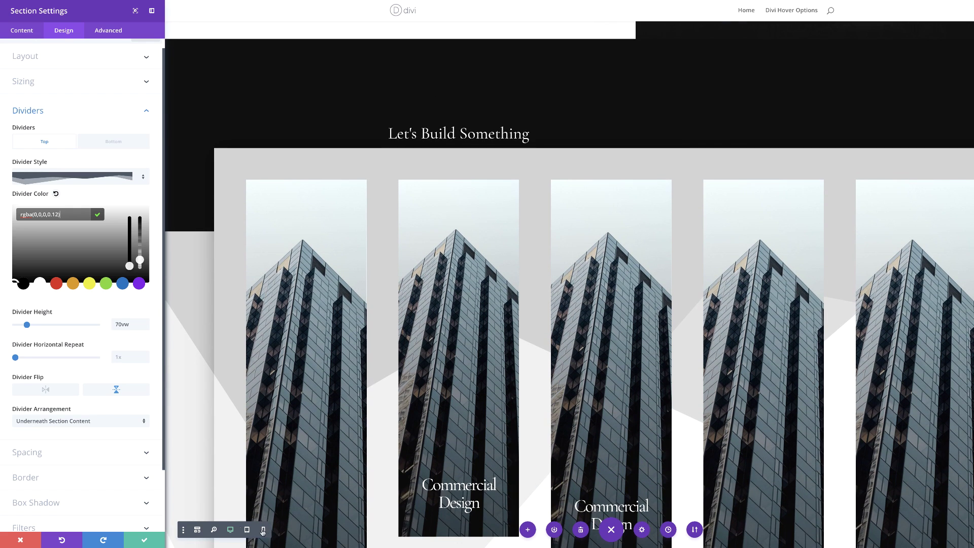
click(145, 539)
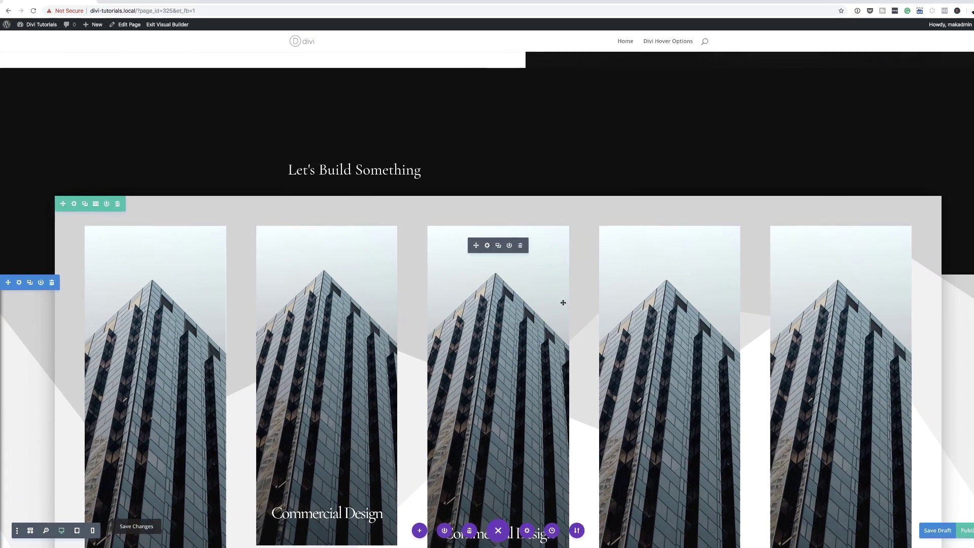
scroll(558, 321, down, 2)
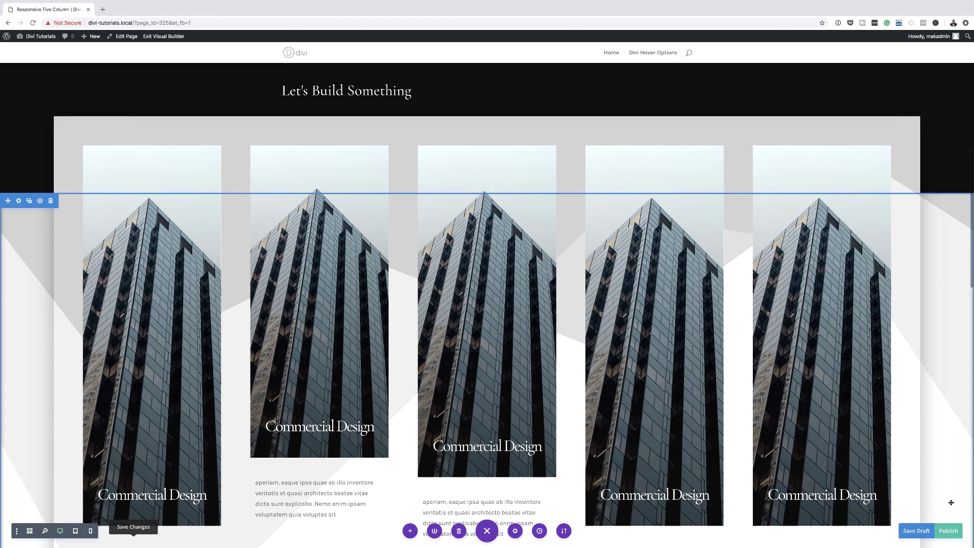
click(948, 531)
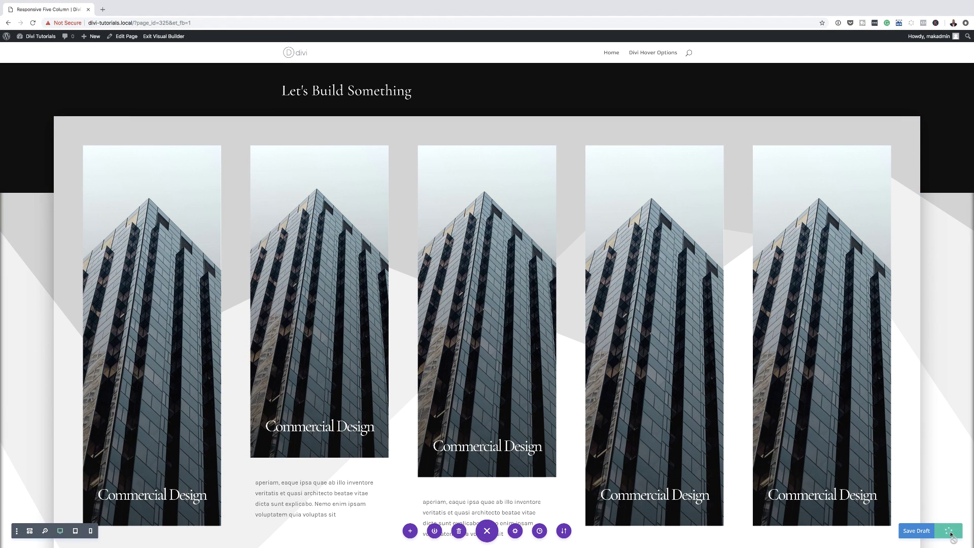